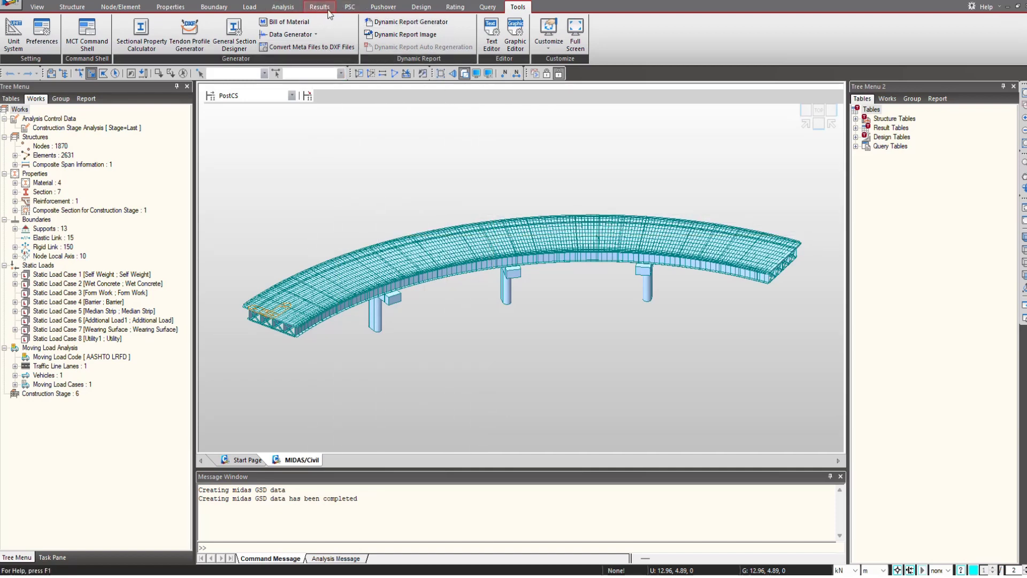
Select the elements using the Pier section, inspect that section's shape and dimensions, and clear the selection.
{"action": "left_click", "coordinate": [375, 326]}
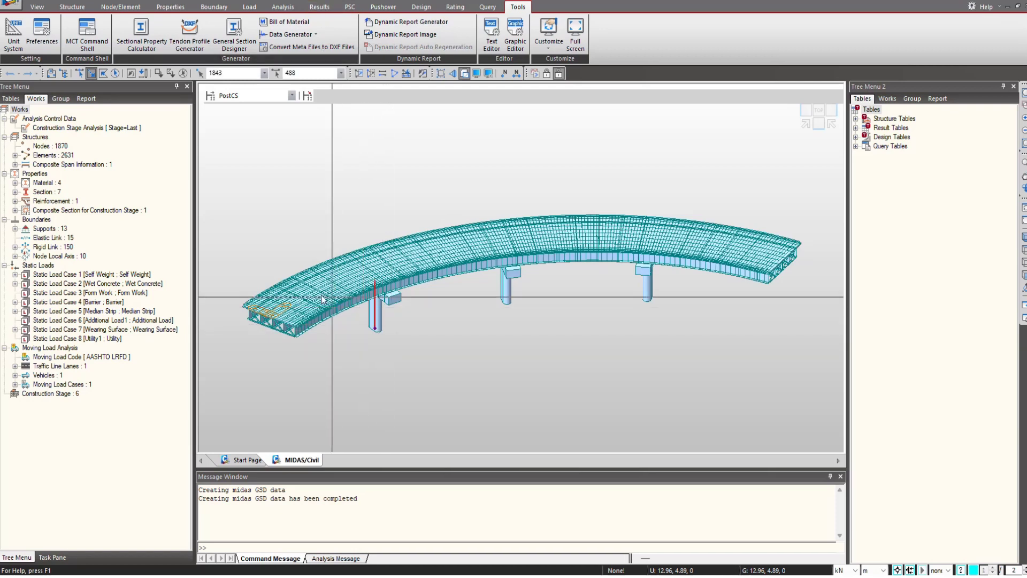
{"action": "double_click", "coordinate": [48, 192]}
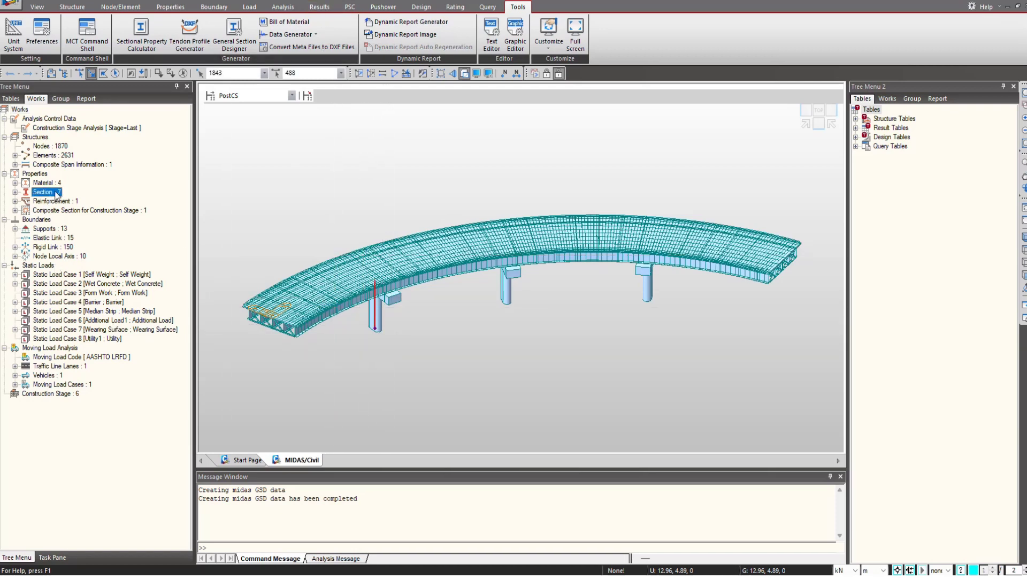
{"action": "left_click", "coordinate": [61, 229]}
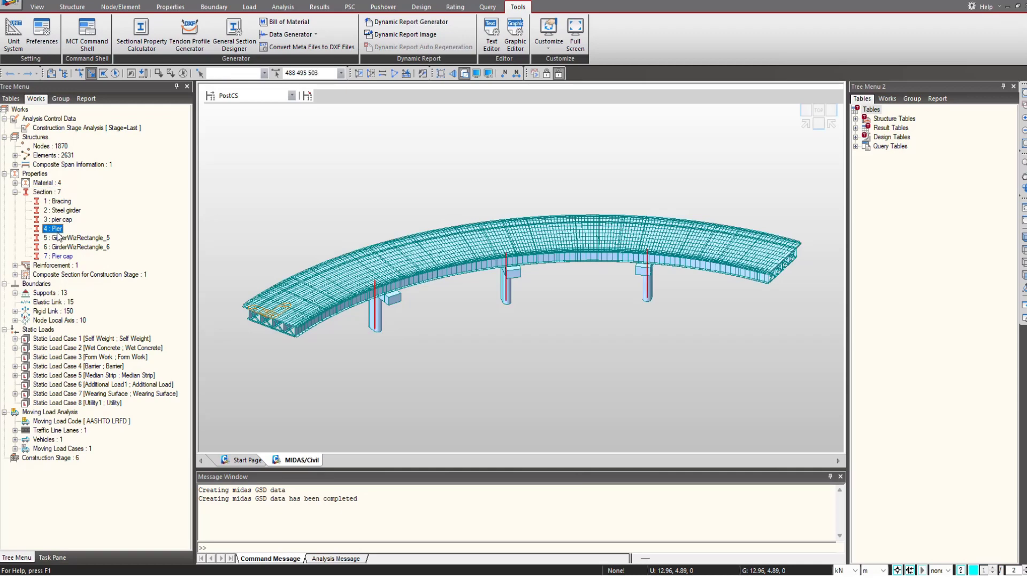
{"action": "right_click", "coordinate": [62, 229]}
{"action": "left_click", "coordinate": [96, 385]}
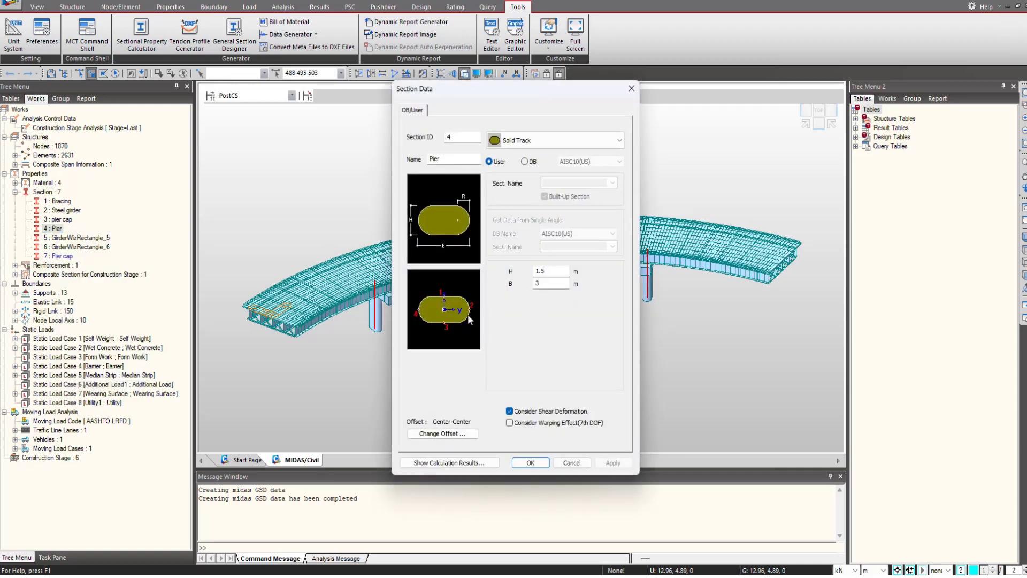
{"action": "left_click", "coordinate": [571, 463]}
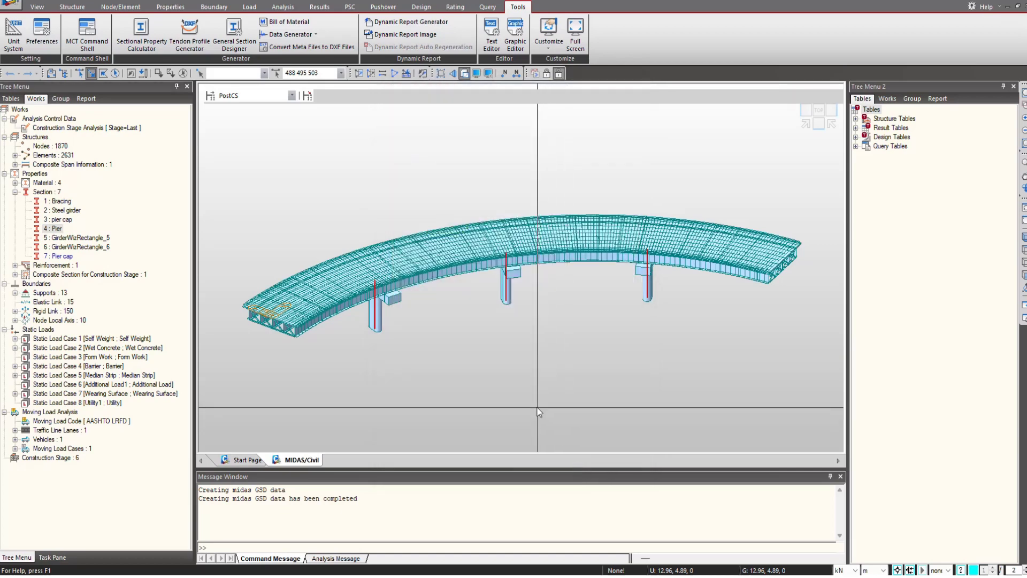
{"action": "left_click", "coordinate": [520, 342]}
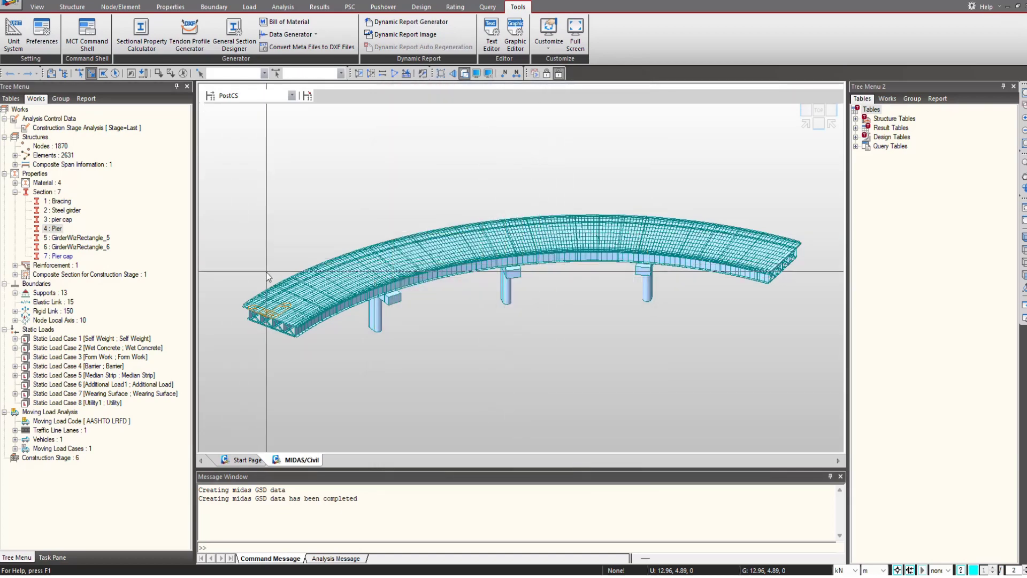
Review the load combinations defined for concrete design and close the list.
{"action": "left_click", "coordinate": [320, 6]}
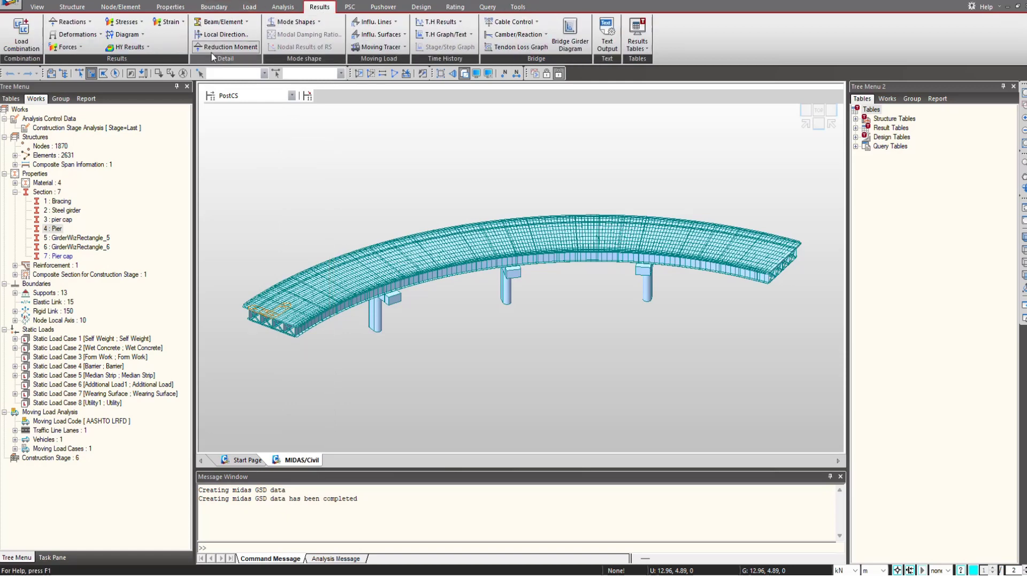
{"action": "left_click", "coordinate": [31, 41]}
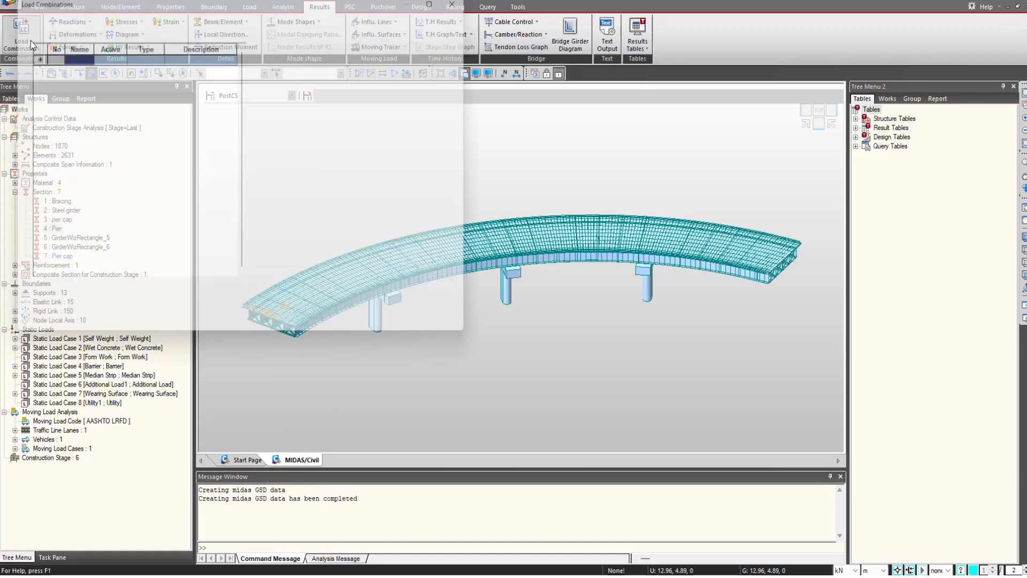
{"action": "left_click", "coordinate": [95, 17]}
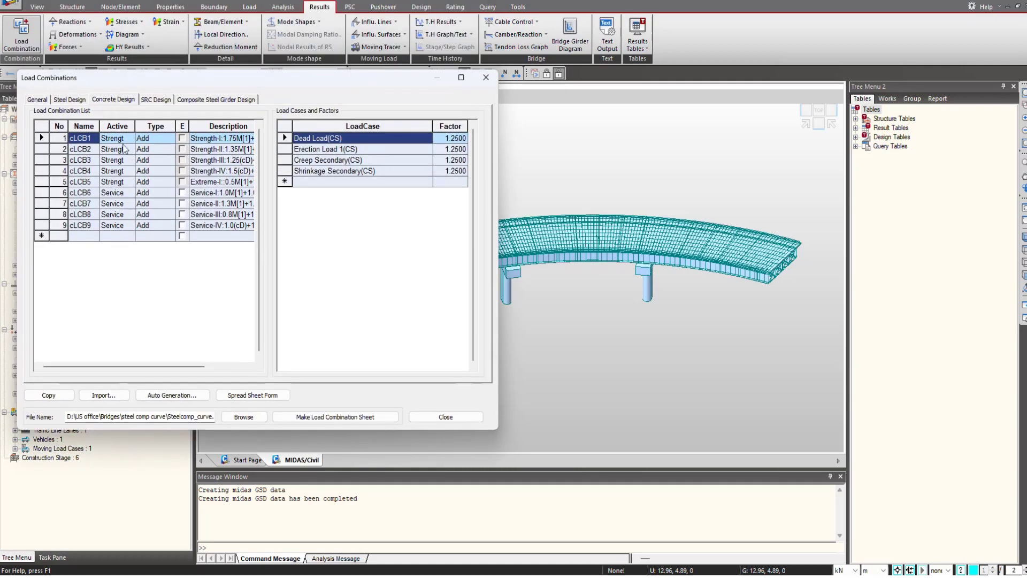
{"action": "left_click", "coordinate": [441, 417]}
Launch General Section Designer and link it to the open midas Civil model Steelcomp_curve.
{"action": "left_click", "coordinate": [523, 8]}
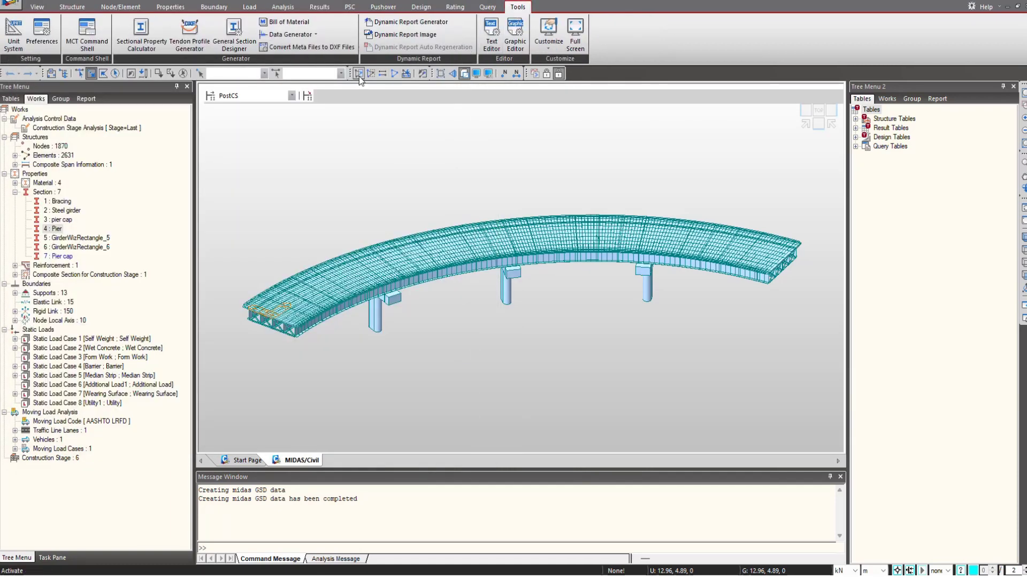
{"action": "left_click", "coordinate": [239, 46]}
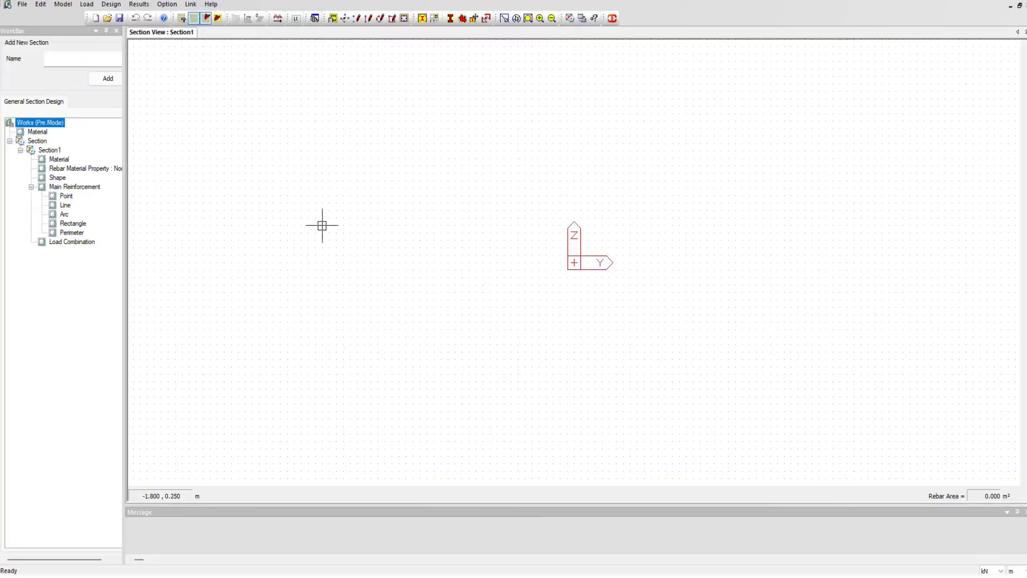
{"action": "left_click", "coordinate": [192, 6]}
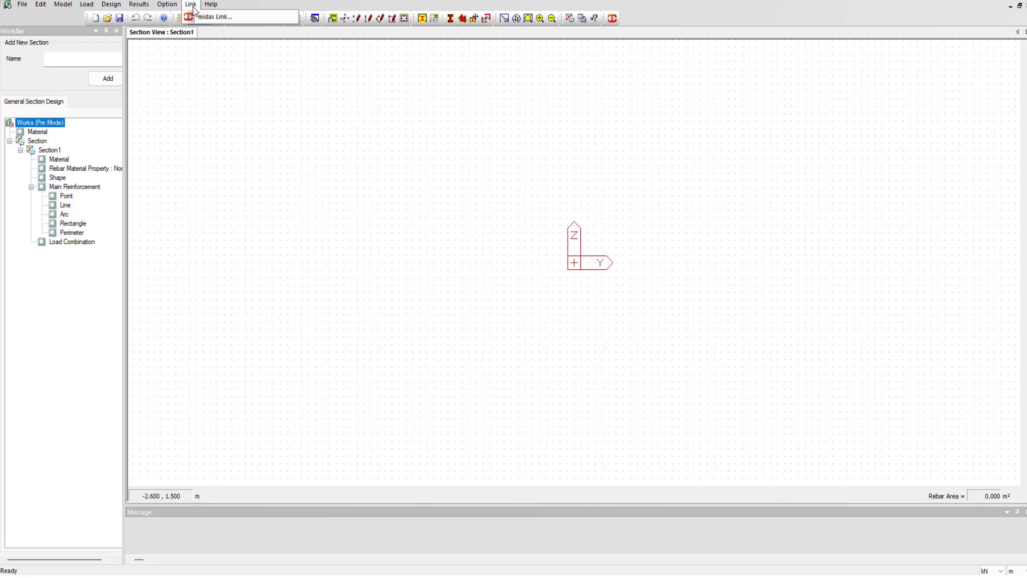
{"action": "left_click", "coordinate": [214, 16]}
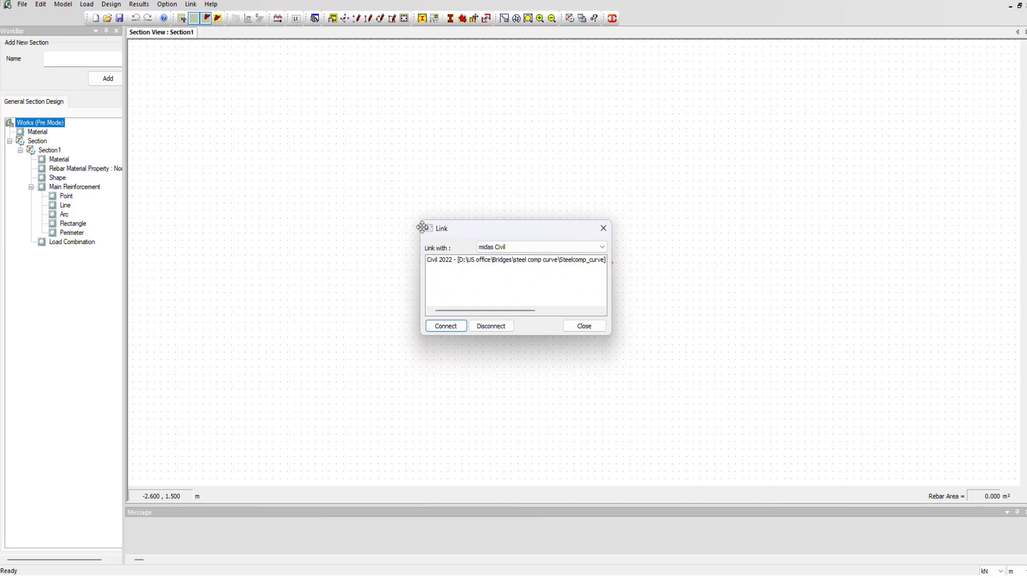
{"action": "left_click", "coordinate": [451, 262]}
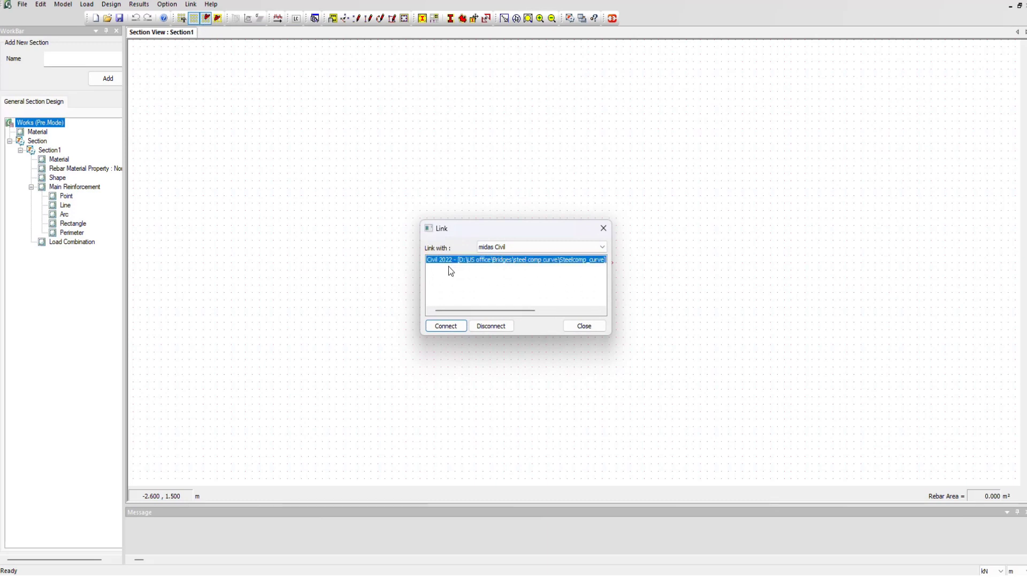
{"action": "left_click", "coordinate": [446, 325]}
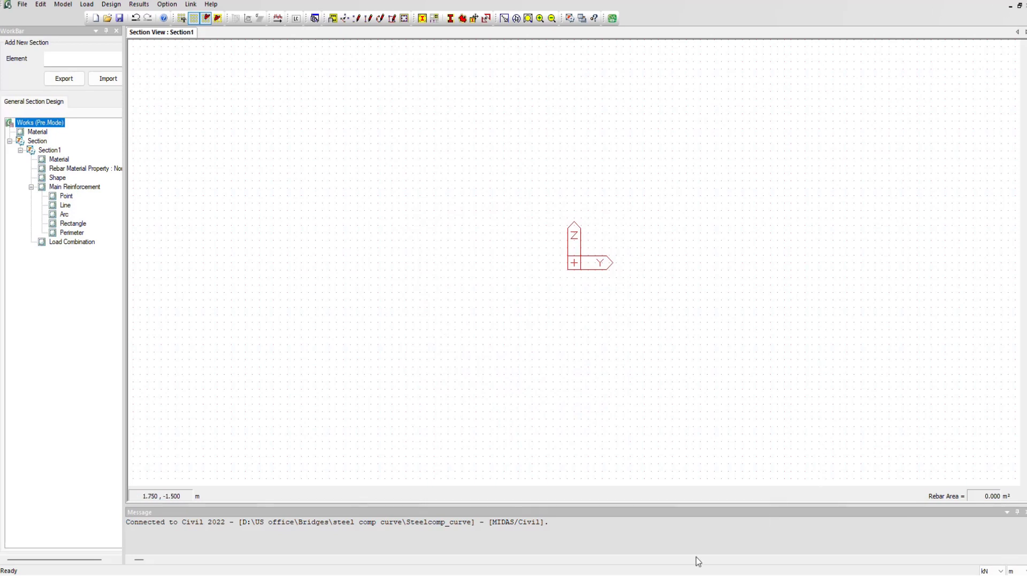
Switch back to midas Civil, select pier element 488, and start importing it into General Section Designer.
{"action": "mouse_move", "coordinate": [671, 576]}
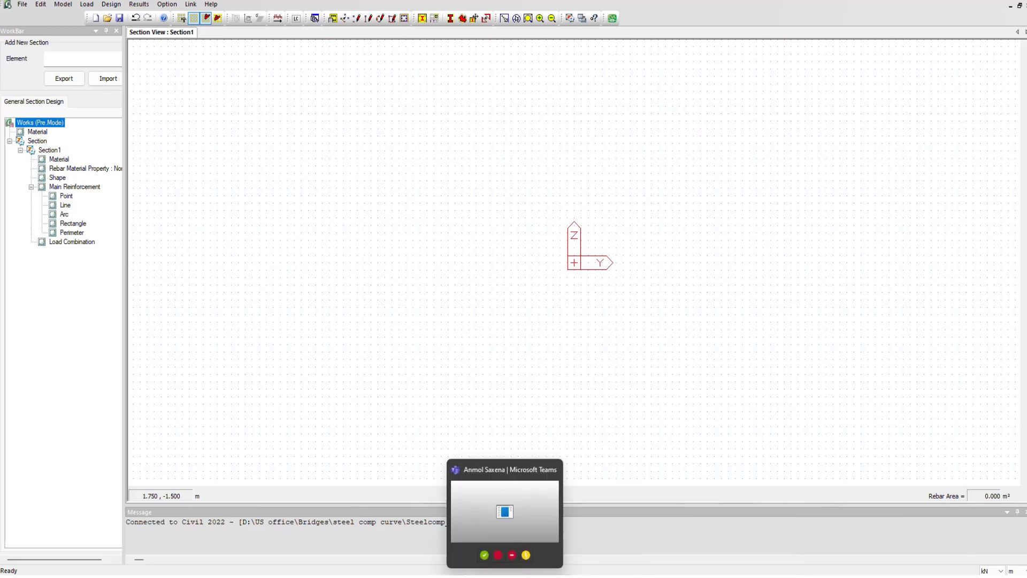
{"action": "mouse_move", "coordinate": [718, 576]}
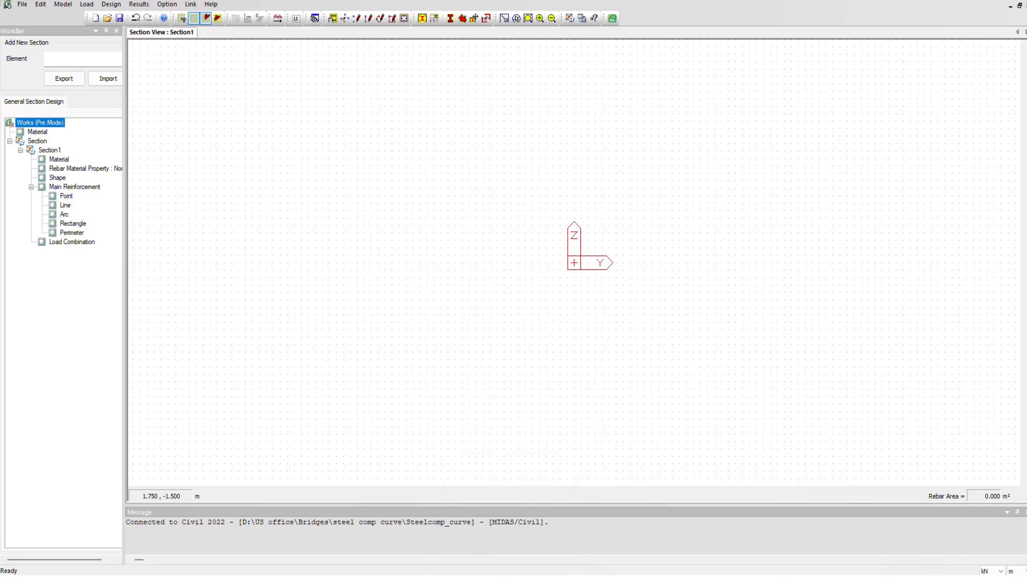
{"action": "left_click", "coordinate": [722, 575]}
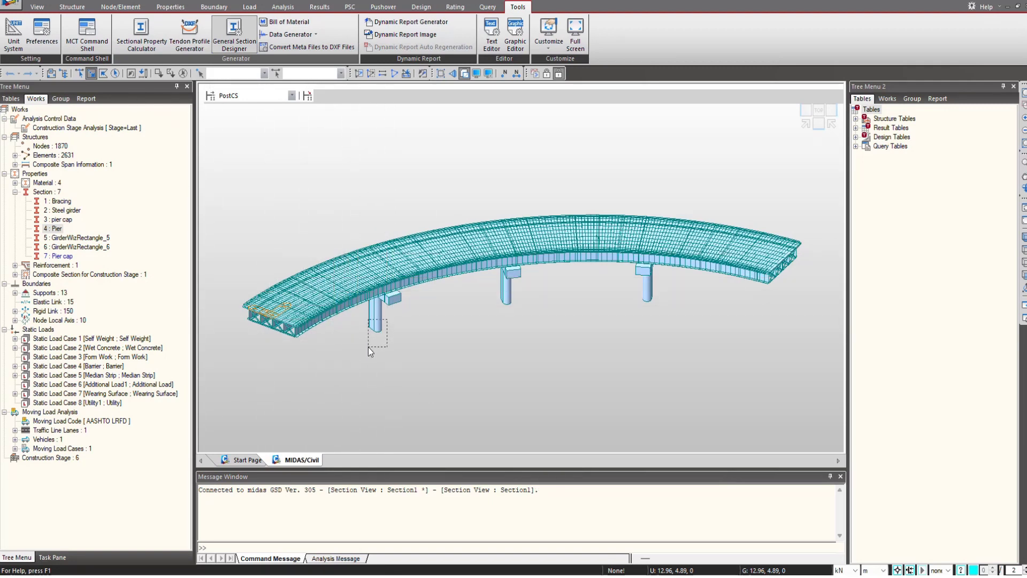
{"action": "left_click", "coordinate": [374, 318]}
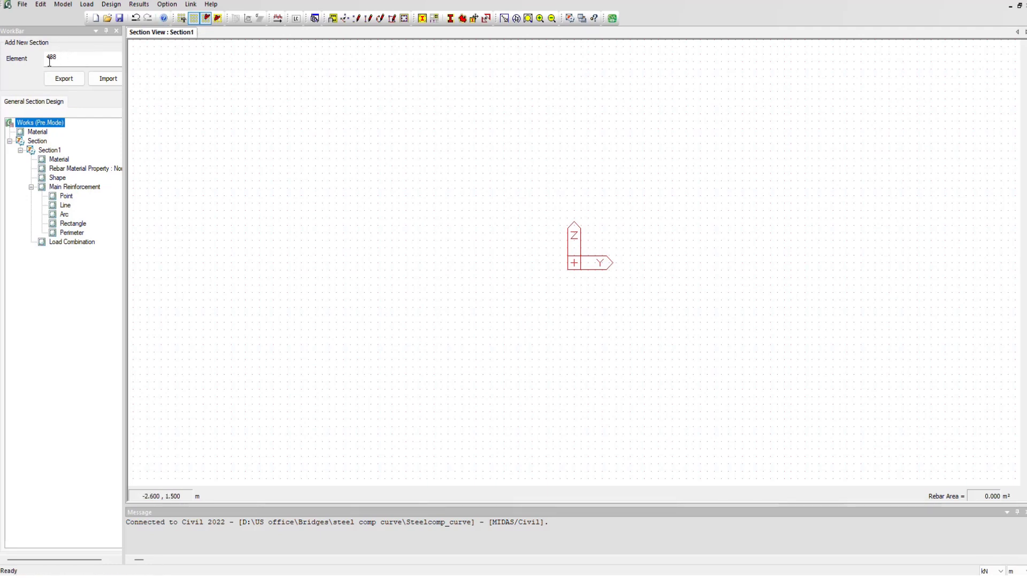
{"action": "left_click", "coordinate": [101, 81]}
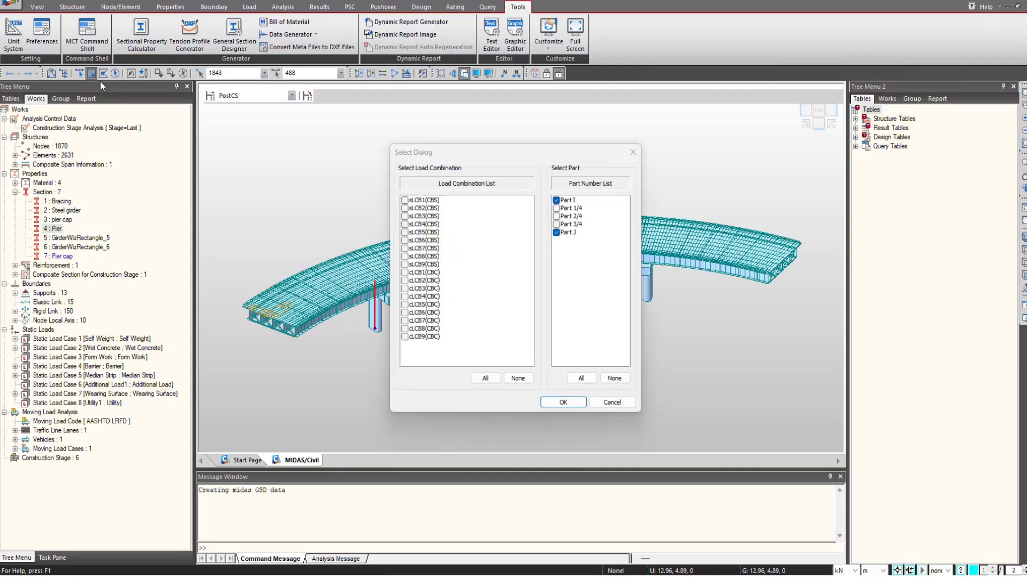
Import the pier element with load combinations sLCB1, sLCB2 and sLCB3 for Part I only.
{"action": "left_click", "coordinate": [405, 200]}
{"action": "left_click", "coordinate": [405, 208]}
{"action": "left_click", "coordinate": [405, 216]}
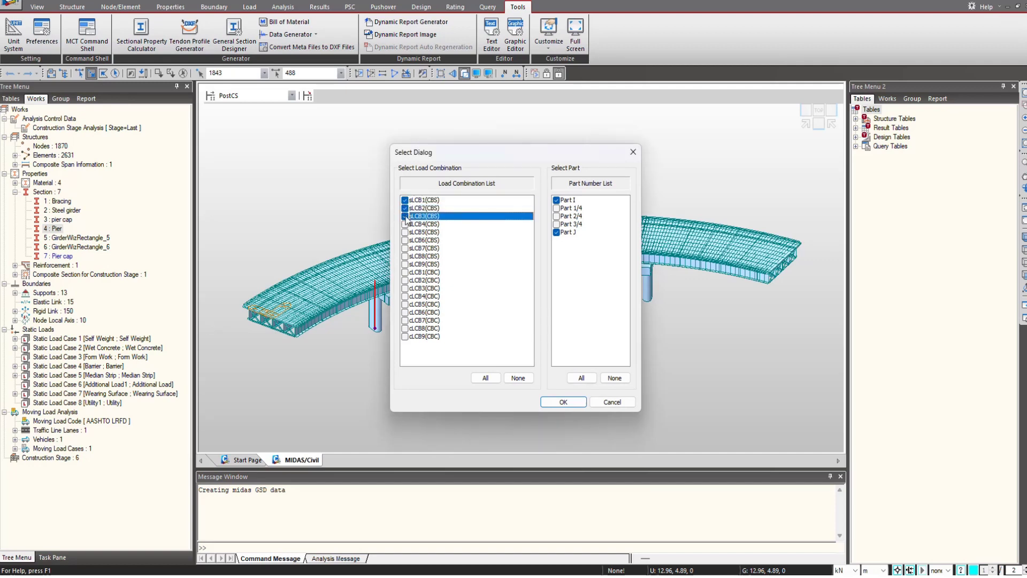
{"action": "left_click", "coordinate": [557, 233]}
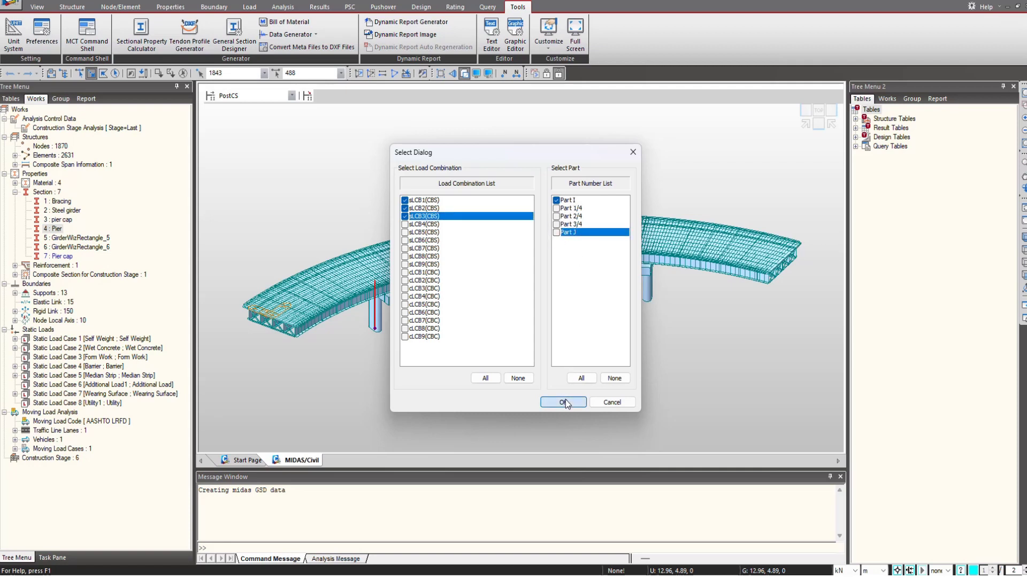
{"action": "left_click", "coordinate": [563, 402]}
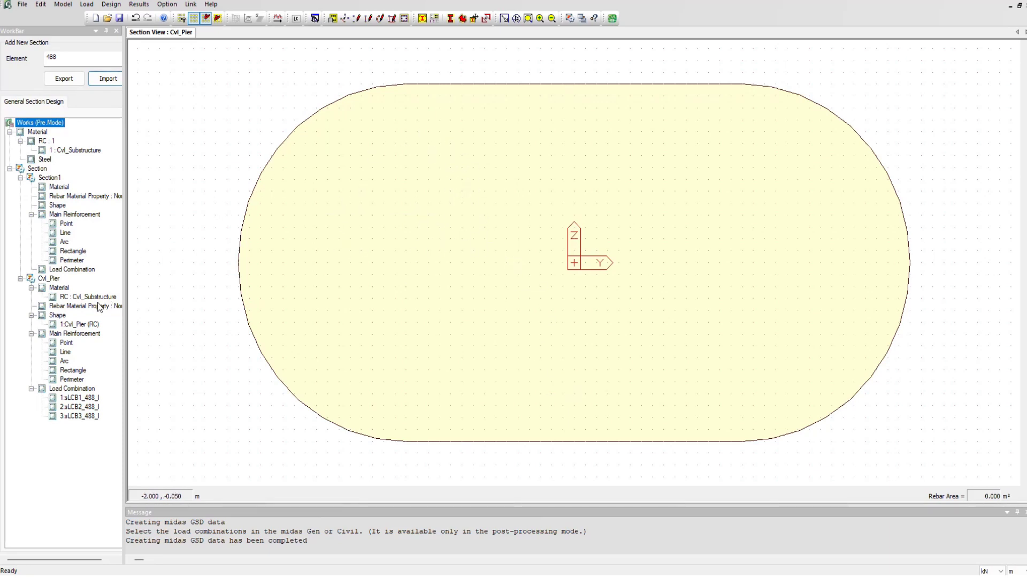
Set the Cvl_Pier section's rebar material to code ASTM(RC), Grade 50, keeping the bilinear stress-strain model.
{"action": "left_click", "coordinate": [89, 298]}
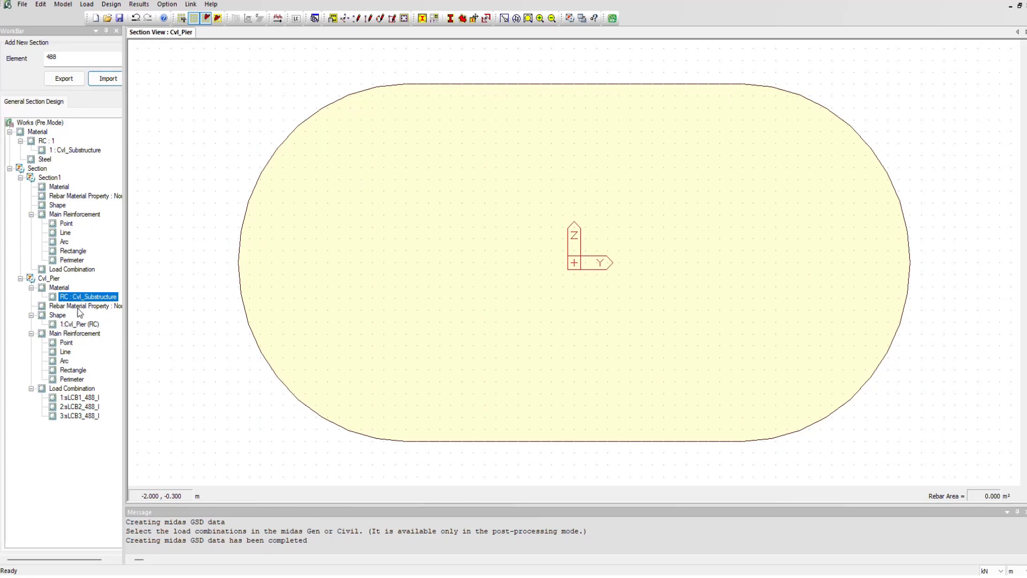
{"action": "left_click", "coordinate": [95, 304]}
{"action": "right_click", "coordinate": [94, 304]}
{"action": "left_click", "coordinate": [114, 312]}
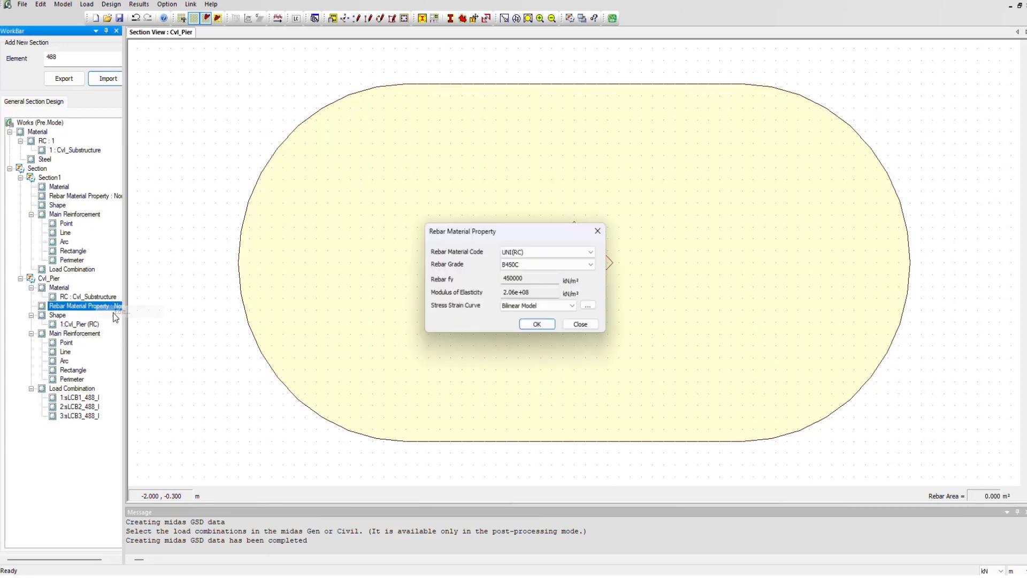
{"action": "left_click", "coordinate": [583, 254]}
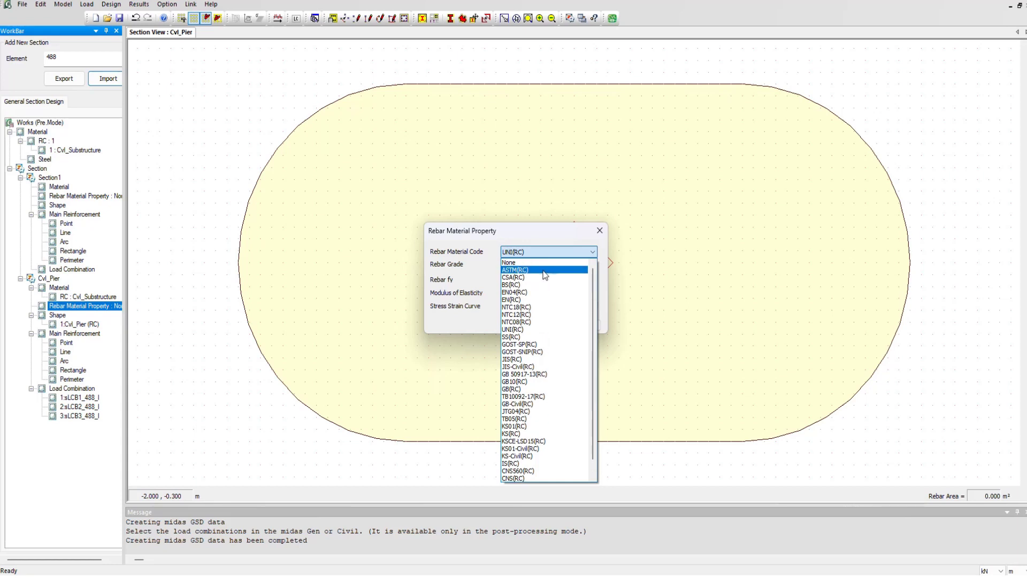
{"action": "left_click", "coordinate": [545, 275]}
{"action": "left_click", "coordinate": [583, 265]}
{"action": "left_click", "coordinate": [566, 280]}
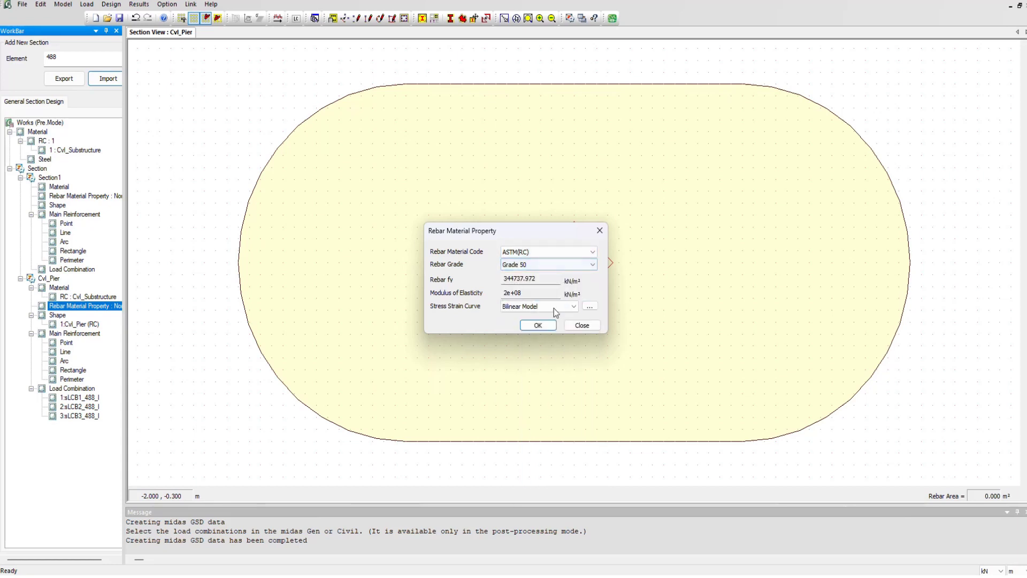
{"action": "left_click", "coordinate": [538, 325]}
Open the Cvl_Substructure material data for editing and enable nonlinear behaviour for its concrete.
{"action": "left_click", "coordinate": [100, 298]}
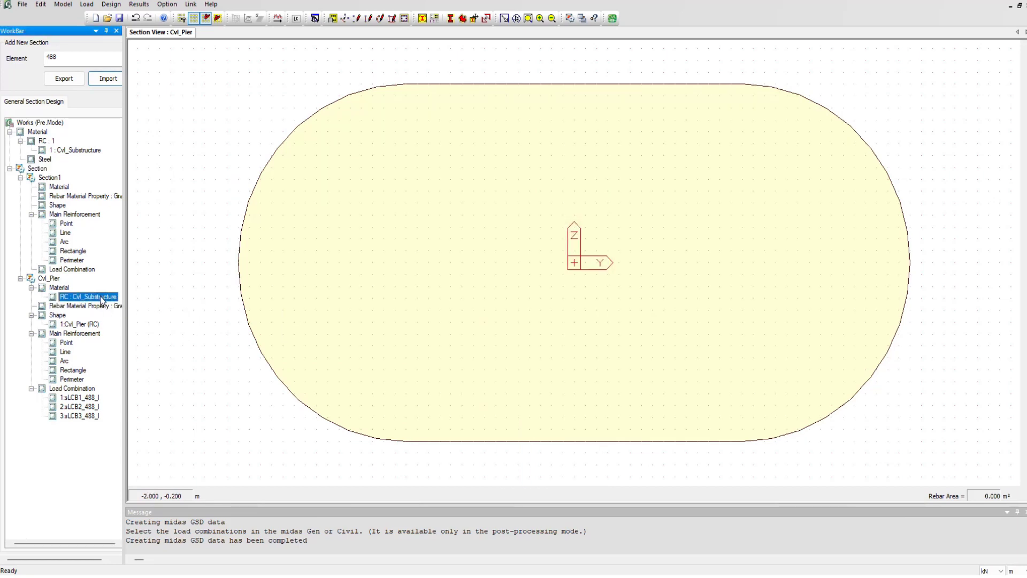
{"action": "left_click", "coordinate": [86, 299]}
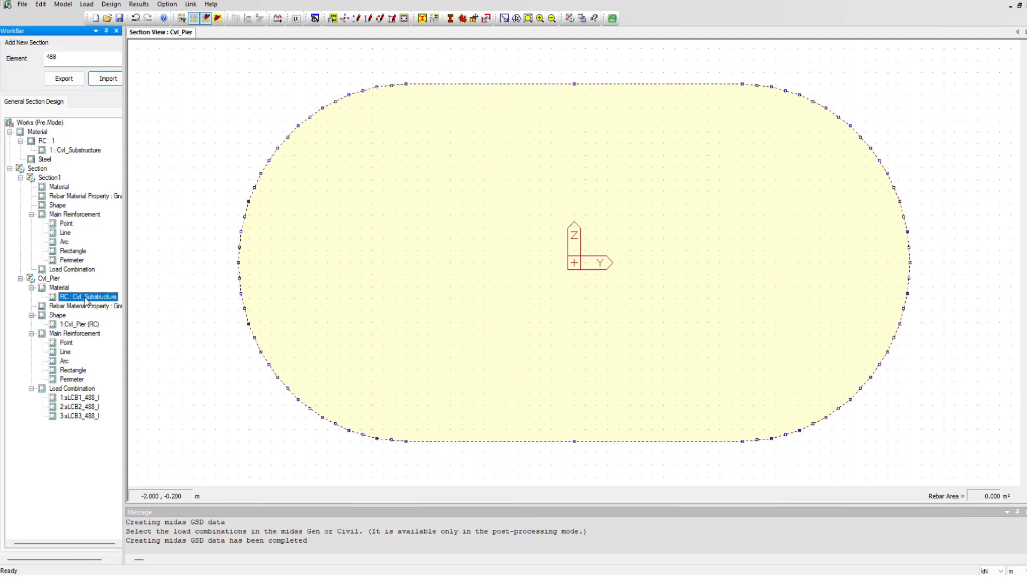
{"action": "left_click", "coordinate": [62, 4]}
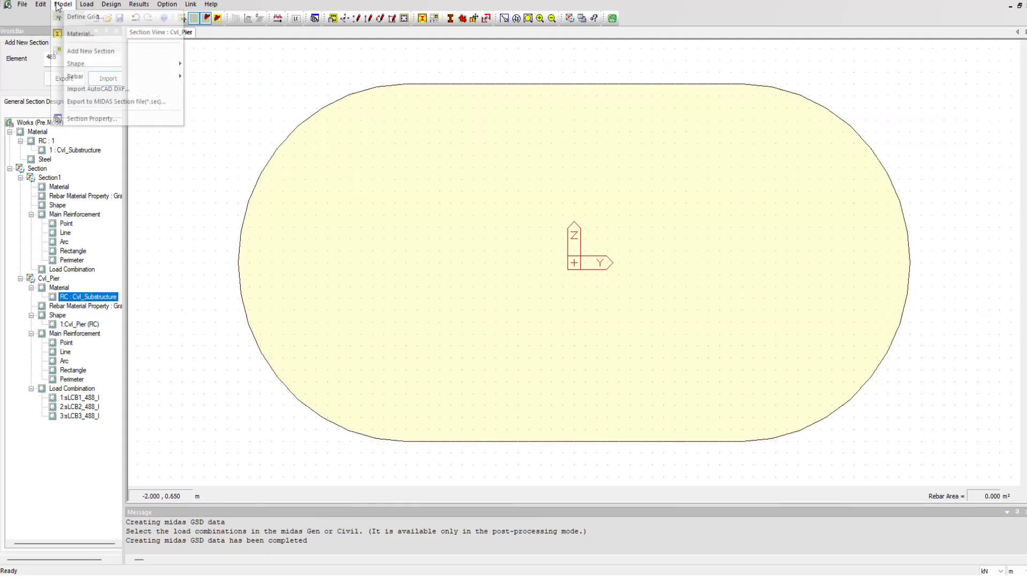
{"action": "left_click", "coordinate": [78, 33]}
{"action": "double_click", "coordinate": [103, 74]}
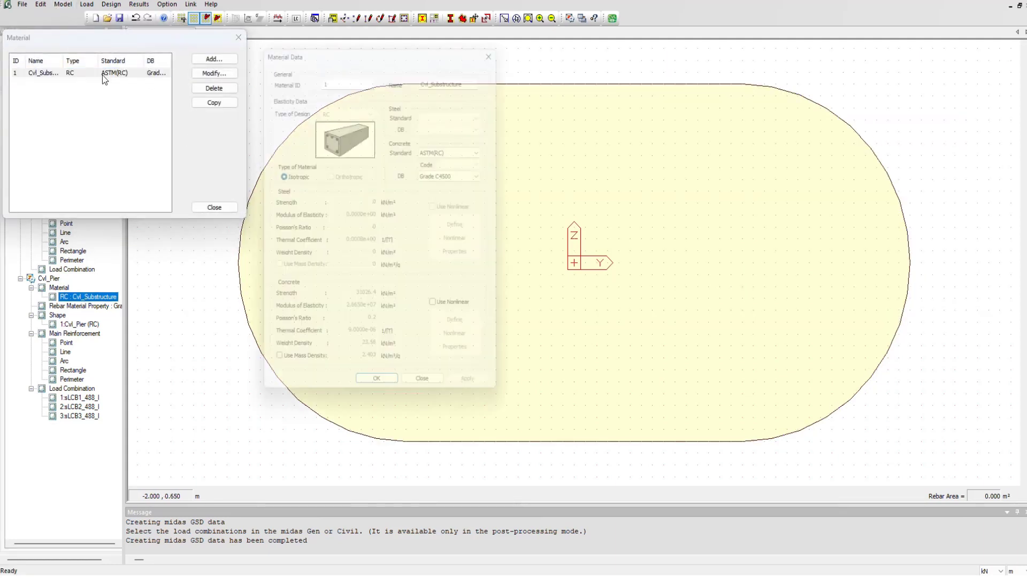
{"action": "left_click", "coordinate": [442, 312]}
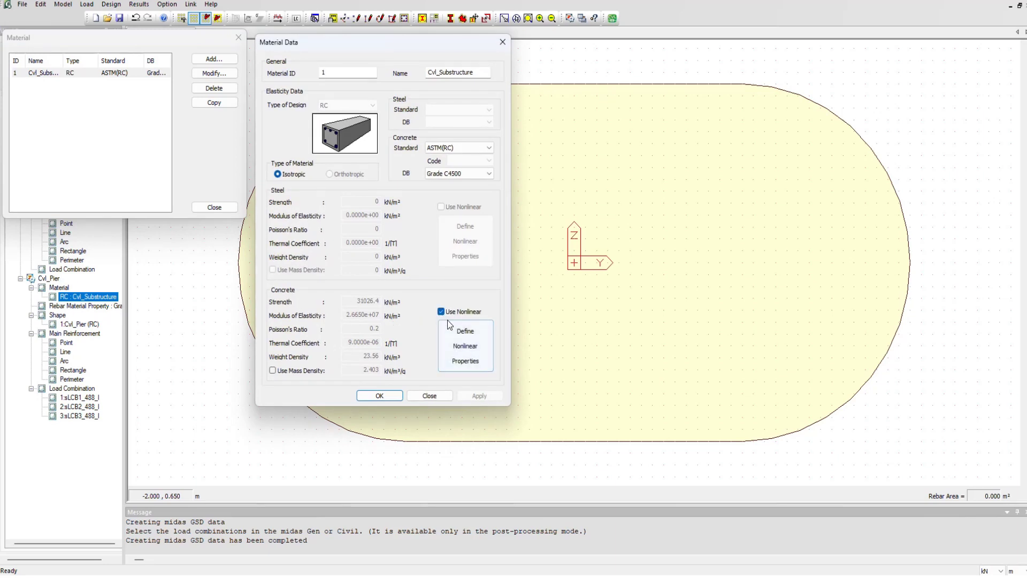
Define the concrete's nonlinear properties with the Curvilinear Model by entering the εc1 and εcu1 strains, and save the material.
{"action": "left_click", "coordinate": [459, 352]}
{"action": "key", "text": "Tab"}
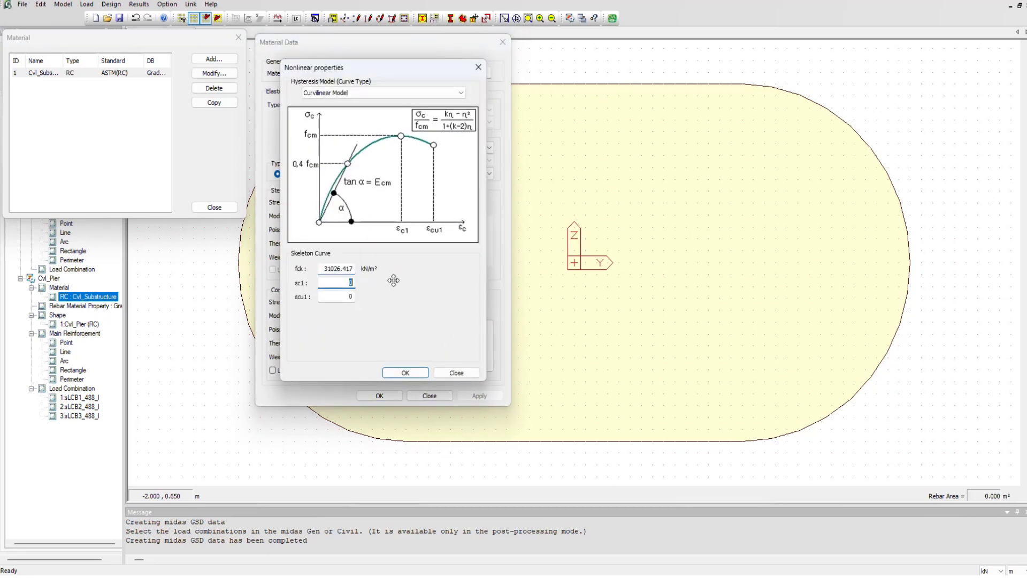
{"action": "type", "text": ".00"}
{"action": "type", "text": "."}
{"action": "left_click", "coordinate": [405, 373]}
{"action": "left_click", "coordinate": [397, 397]}
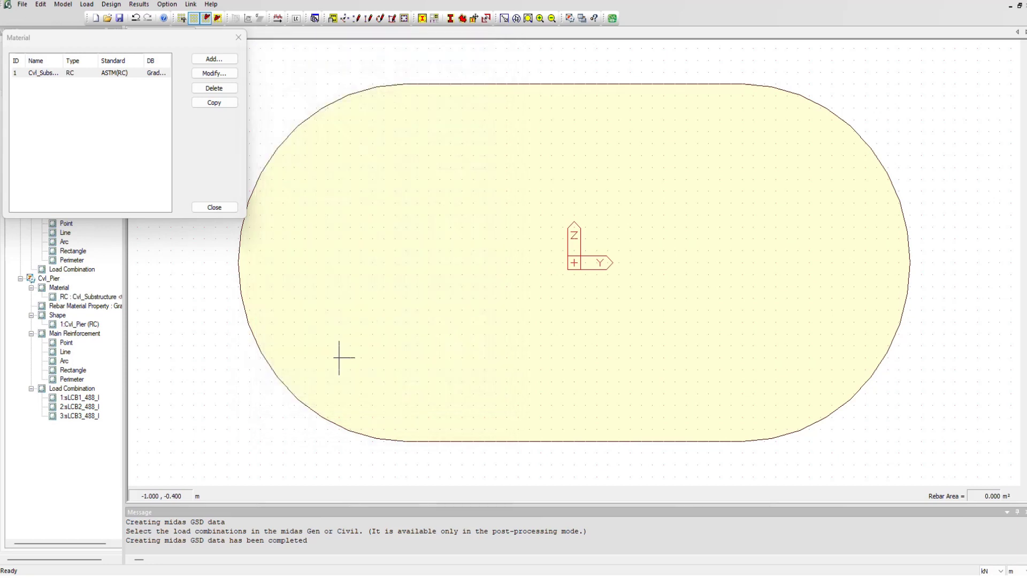
{"action": "left_click", "coordinate": [229, 208]}
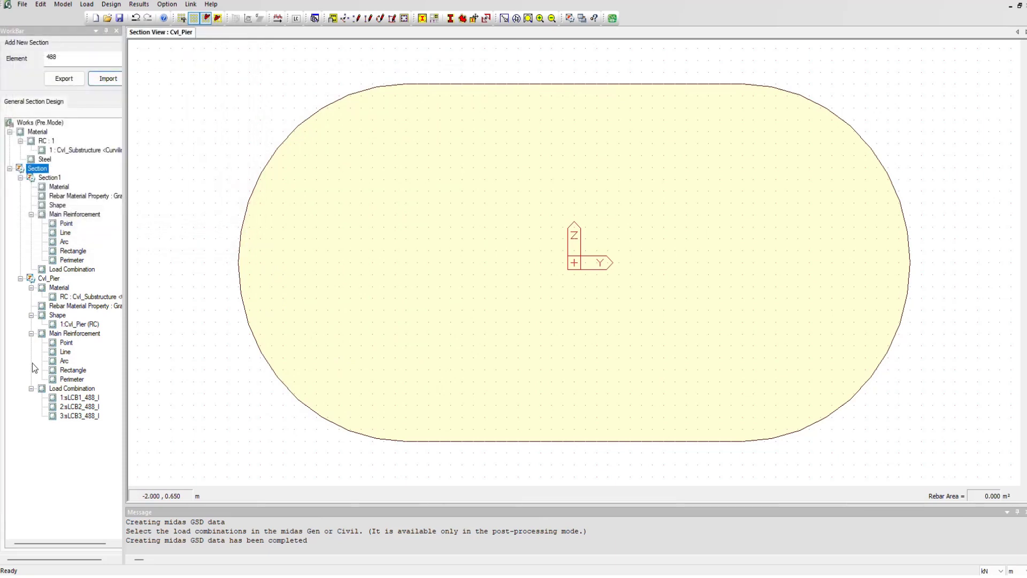
{"action": "left_click", "coordinate": [70, 379]}
{"action": "right_click", "coordinate": [69, 383]}
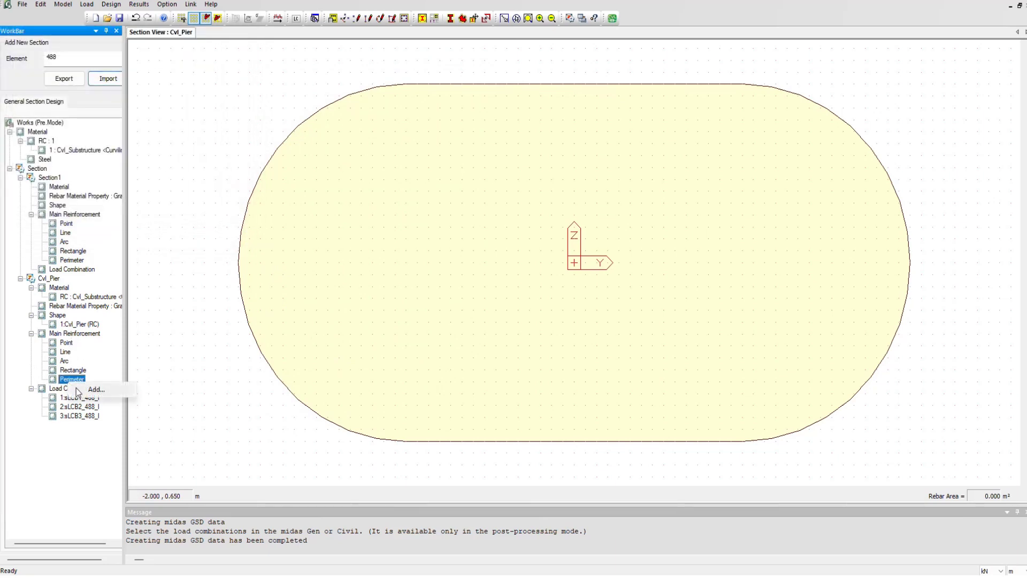
{"action": "left_click", "coordinate": [81, 391]}
{"action": "left_click", "coordinate": [83, 303]}
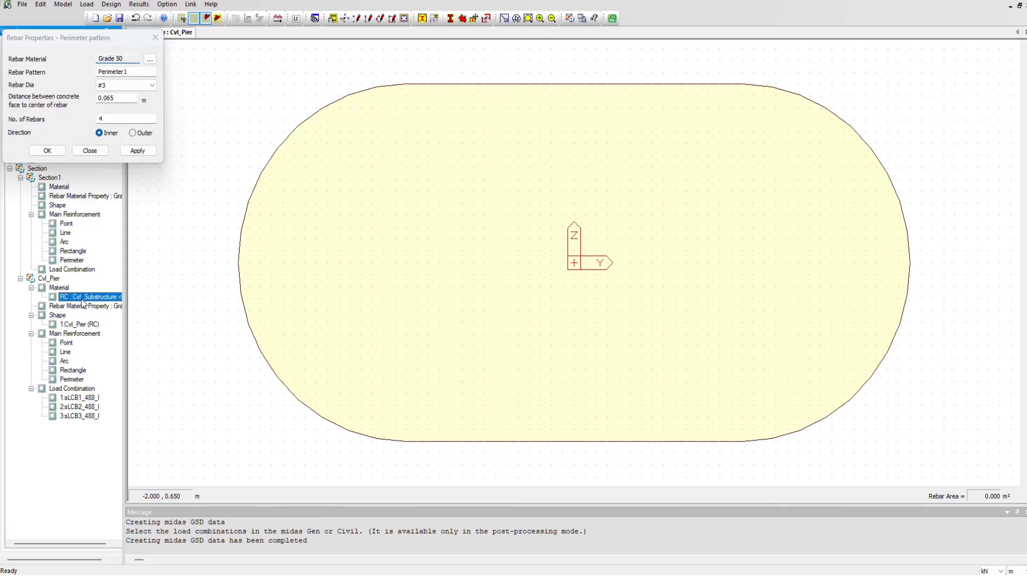
{"action": "left_click_drag", "start_coordinate": [82, 48], "coordinate": [139, 147]}
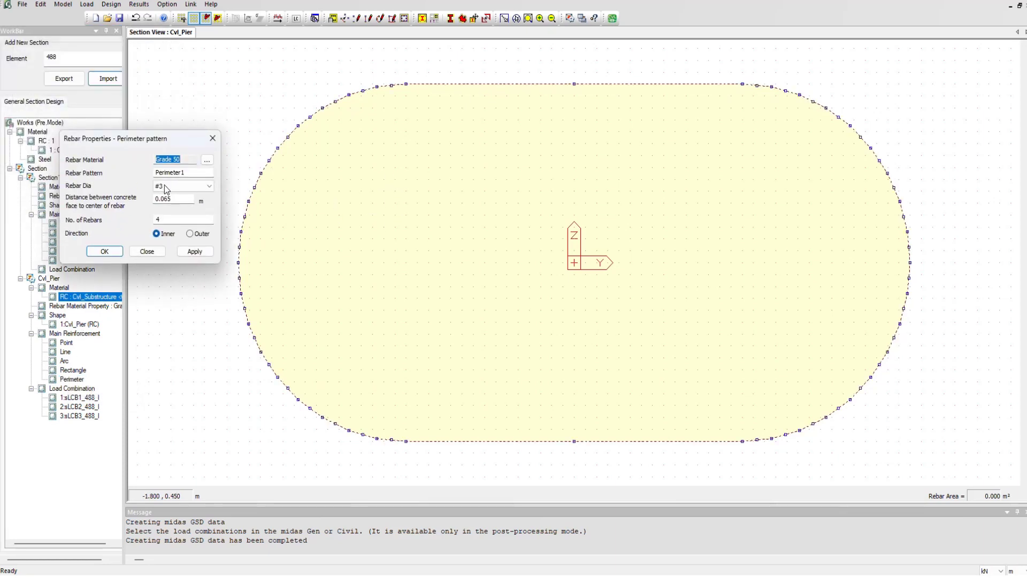
{"action": "left_click", "coordinate": [168, 188]}
{"action": "left_click", "coordinate": [167, 211]}
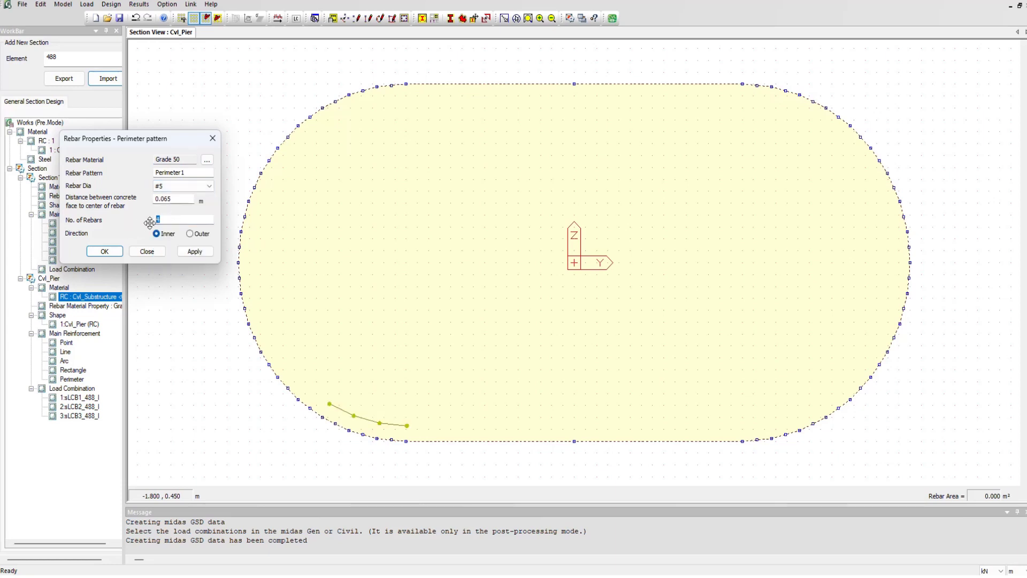
{"action": "double_click", "coordinate": [168, 221]}
{"action": "type", "text": "20"}
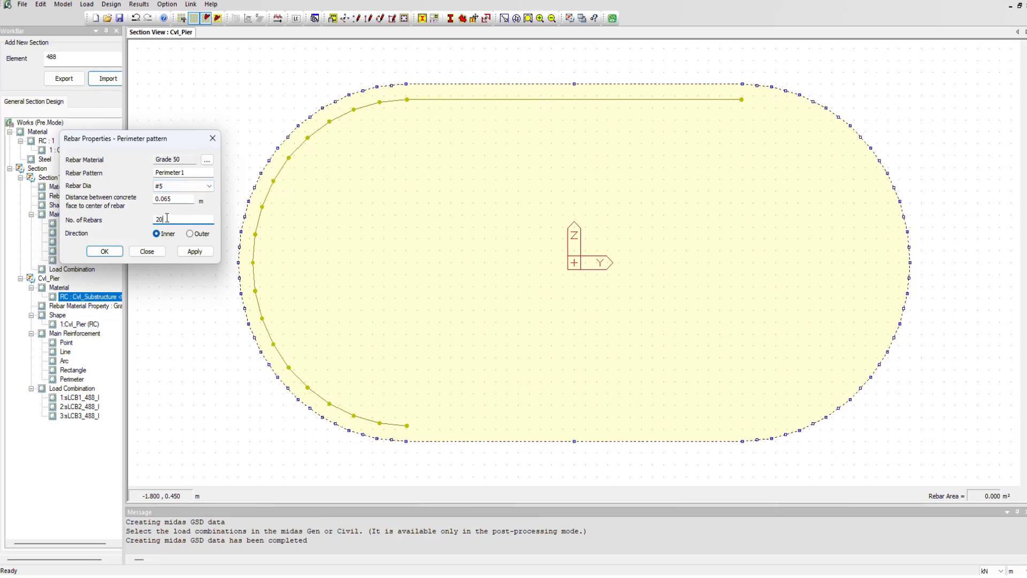
{"action": "left_click", "coordinate": [187, 185]}
{"action": "left_click", "coordinate": [142, 205]}
{"action": "left_click_drag", "start_coordinate": [170, 219], "coordinate": [133, 216]}
{"action": "type", "text": "30"}
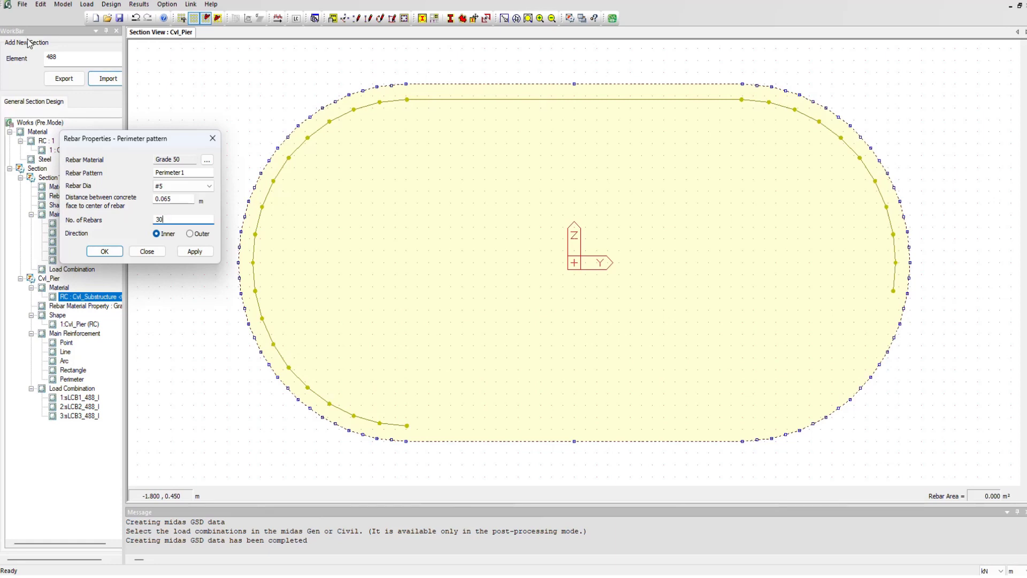
{"action": "left_click", "coordinate": [64, 79]}
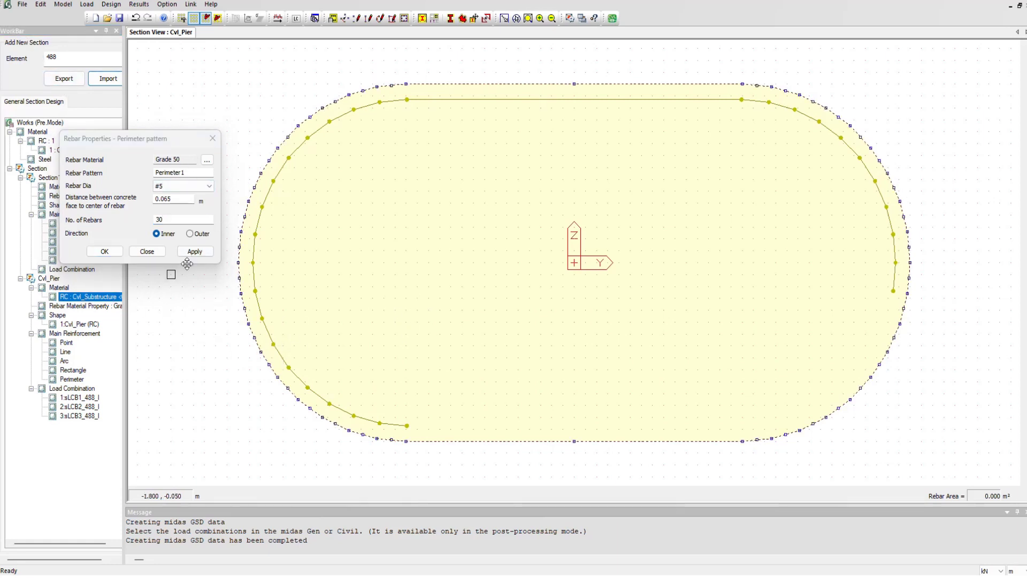
{"action": "left_click", "coordinate": [162, 252]}
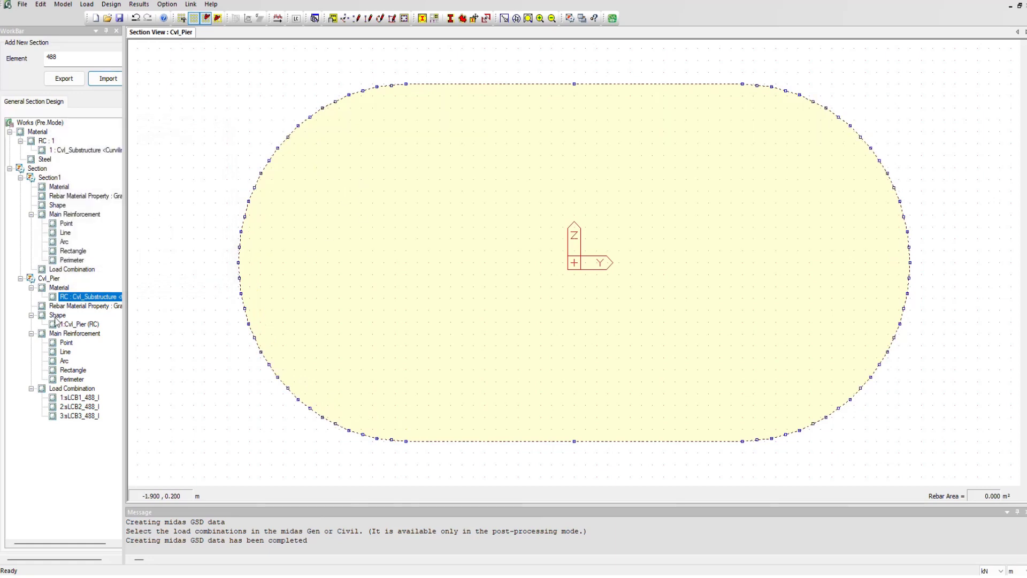
Start a new perimeter reinforcement pattern for the Cvl_Pier section and uncover the rebar settings.
{"action": "left_click", "coordinate": [74, 298]}
{"action": "left_click", "coordinate": [67, 380]}
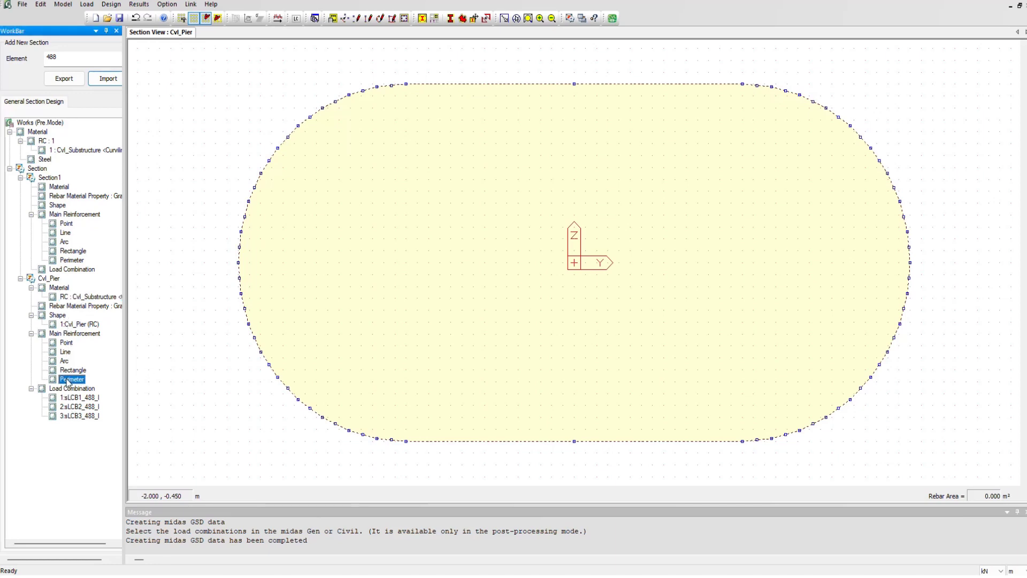
{"action": "double_click", "coordinate": [69, 379]}
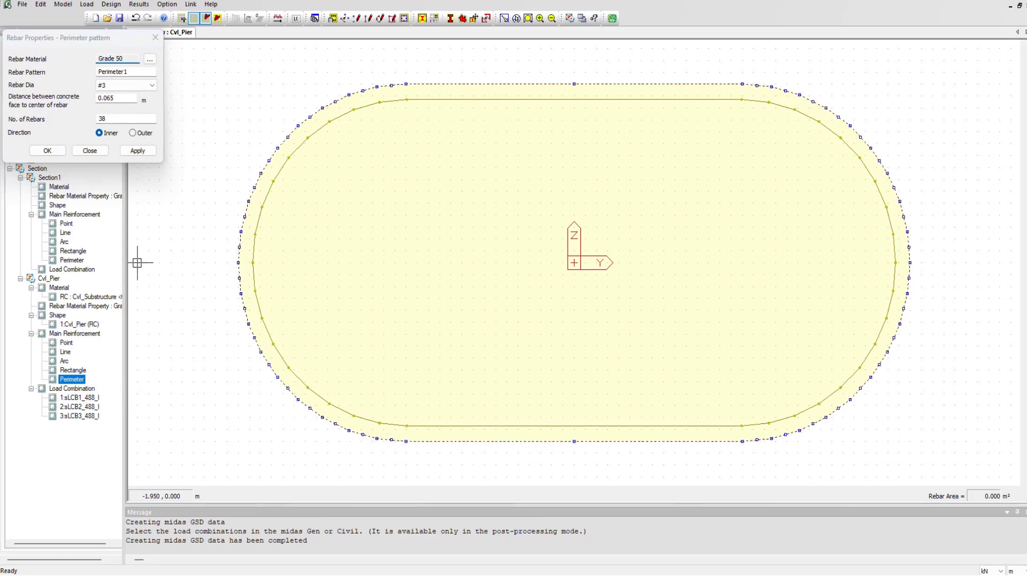
{"action": "left_click", "coordinate": [80, 43]}
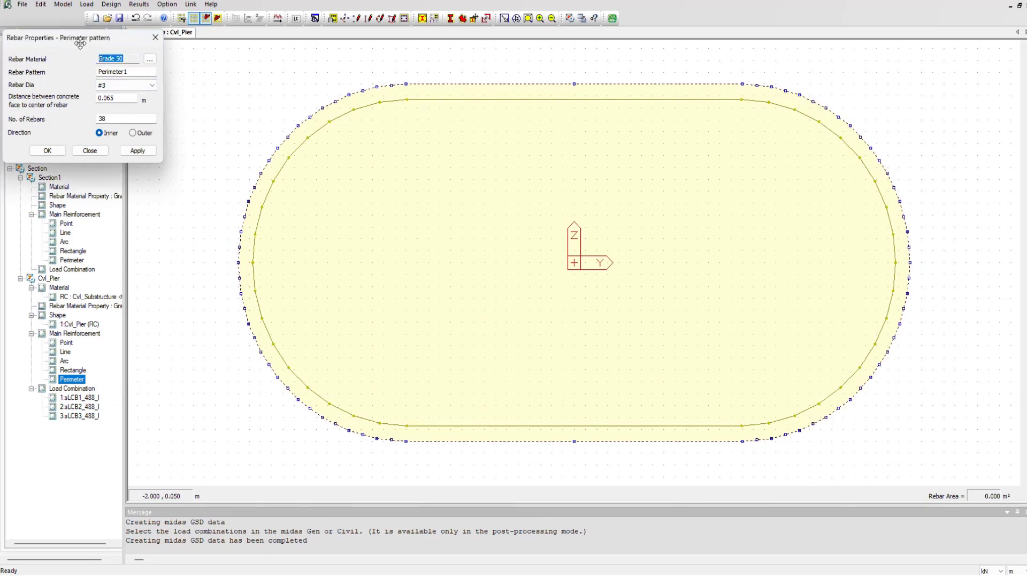
{"action": "left_click_drag", "start_coordinate": [80, 44], "coordinate": [168, 134]}
{"action": "left_click", "coordinate": [209, 208]}
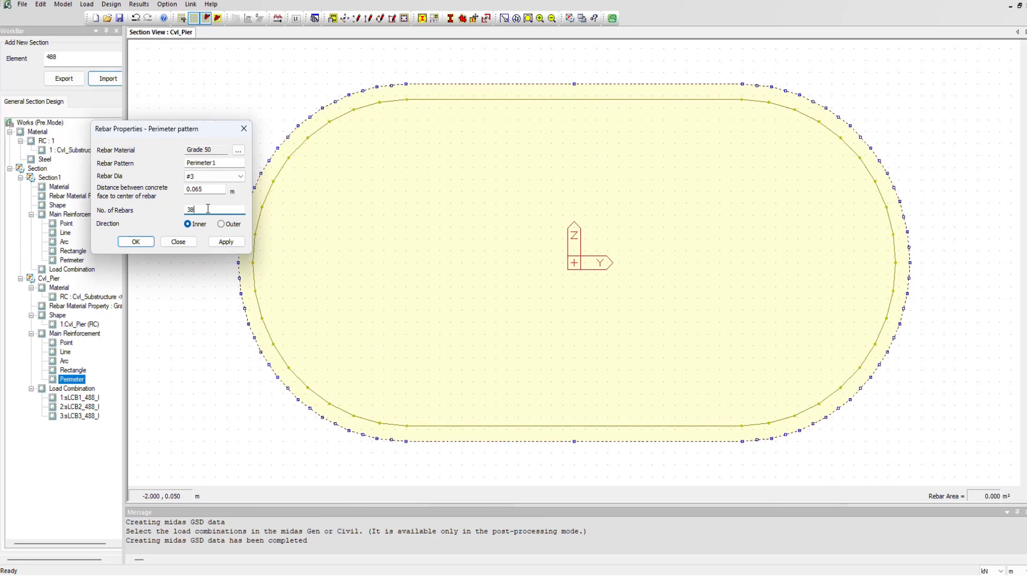
Try 24 rebars of diameter #4 in the perimeter pattern, comparing the outer and inner directions.
{"action": "left_click", "coordinate": [199, 176]}
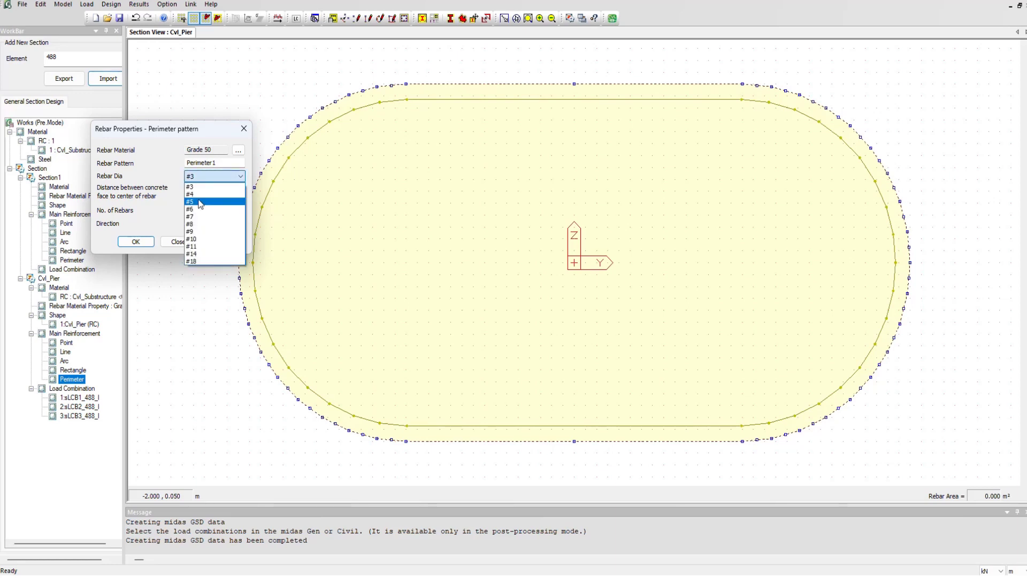
{"action": "left_click", "coordinate": [199, 195]}
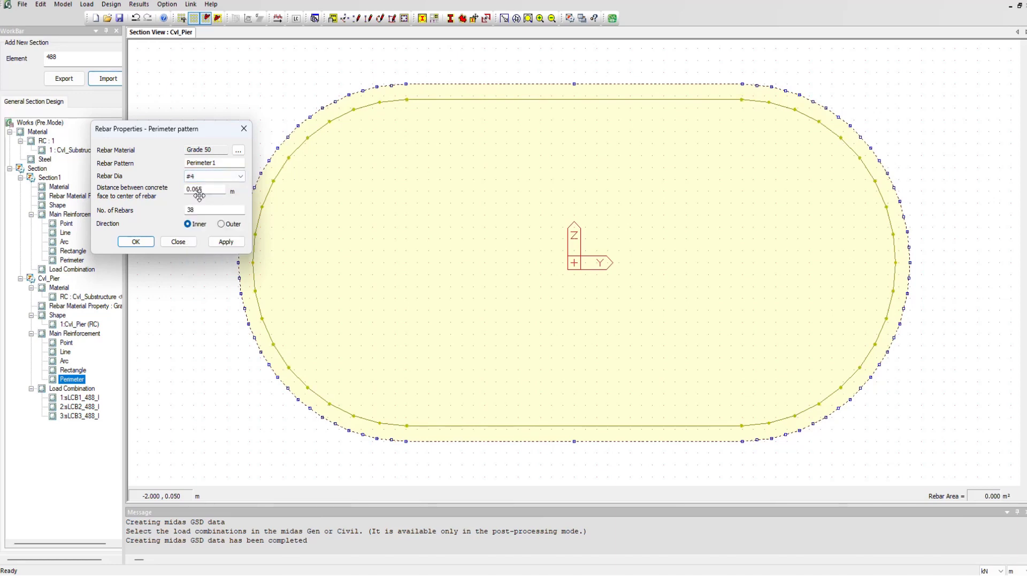
{"action": "double_click", "coordinate": [192, 209]}
{"action": "type", "text": "24"}
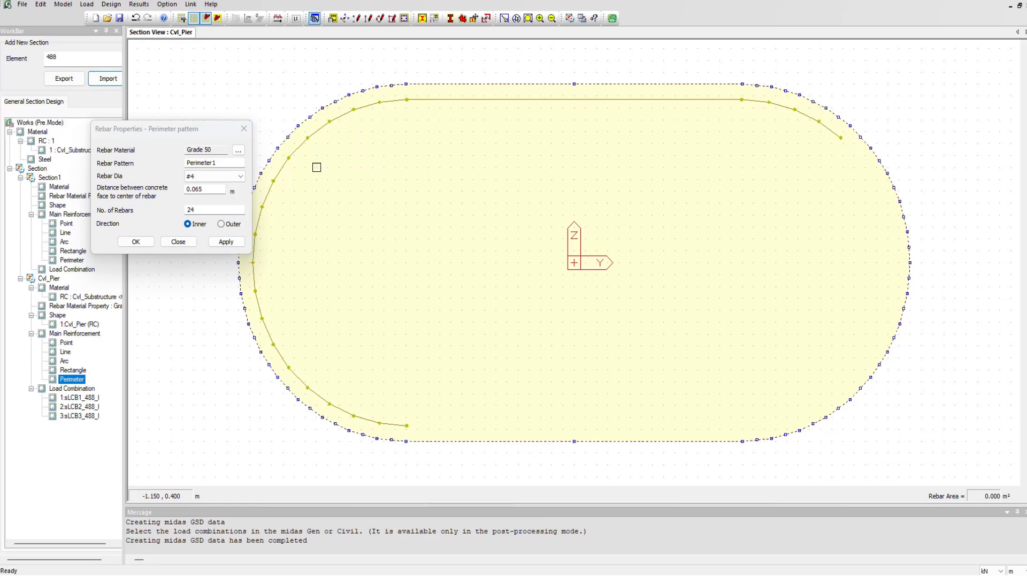
{"action": "left_click", "coordinate": [220, 224]}
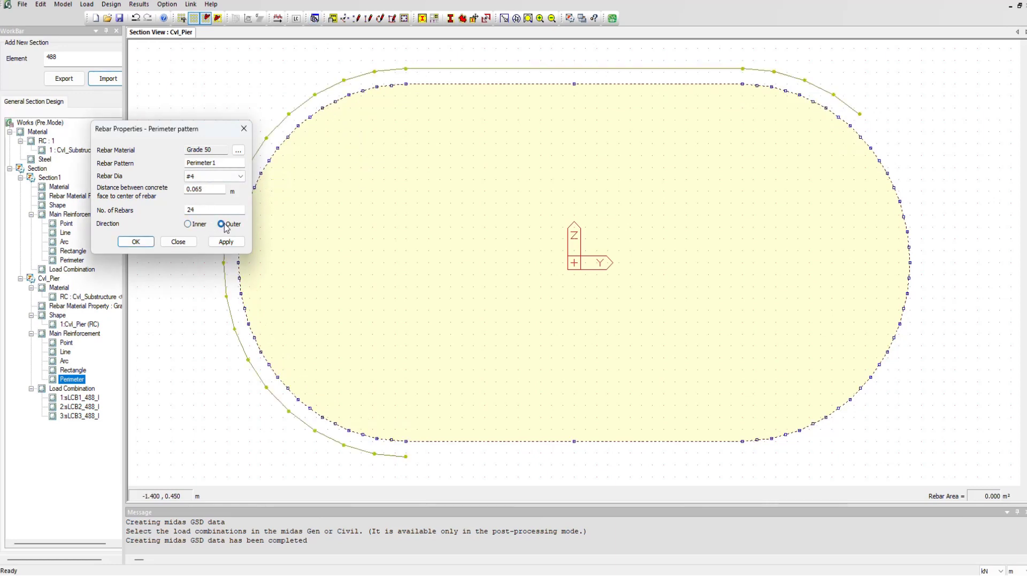
{"action": "left_click", "coordinate": [200, 226]}
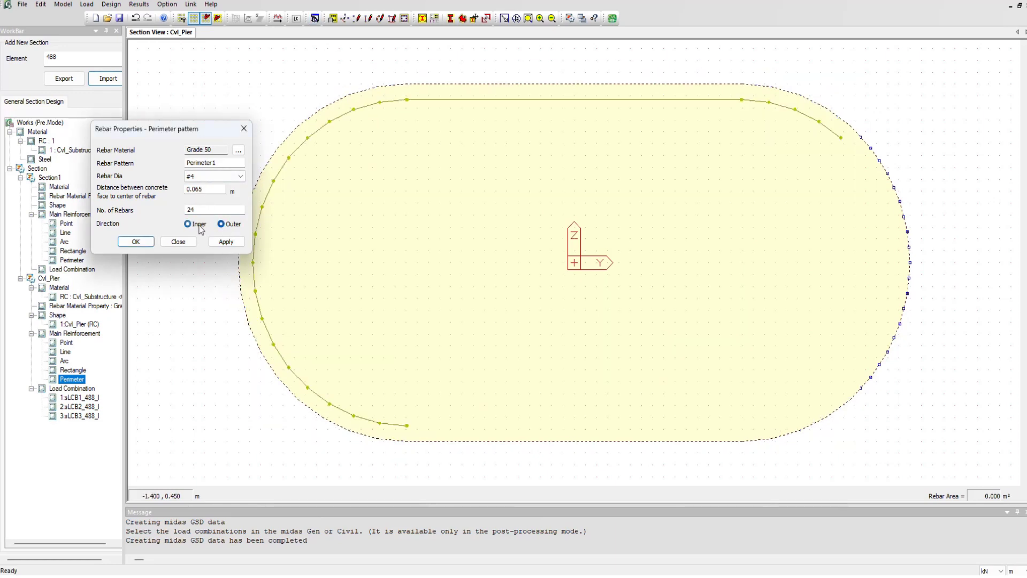
{"action": "left_click", "coordinate": [235, 225]}
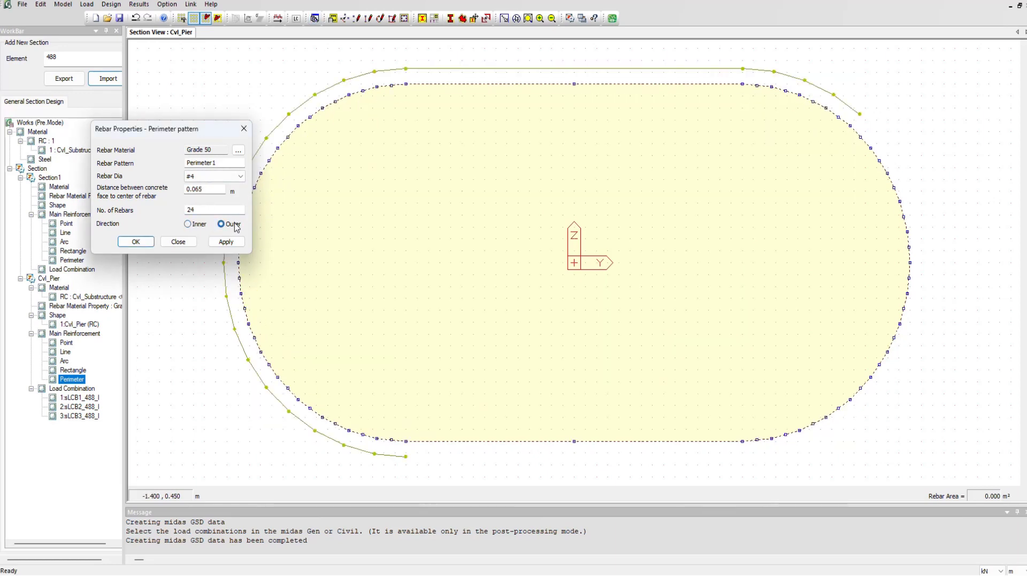
{"action": "left_click", "coordinate": [201, 227]}
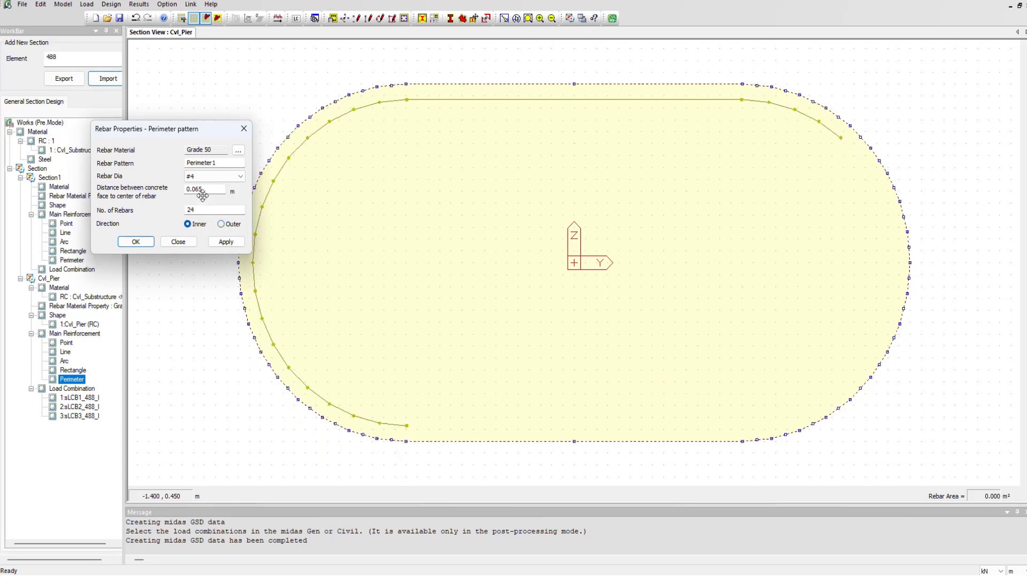
Create the inner perimeter pattern with 40 #3 rebars, 0.08 m from the concrete face to the rebar center.
{"action": "left_click_drag", "start_coordinate": [208, 191], "coordinate": [190, 197]}
{"action": "type", "text": "0.08"}
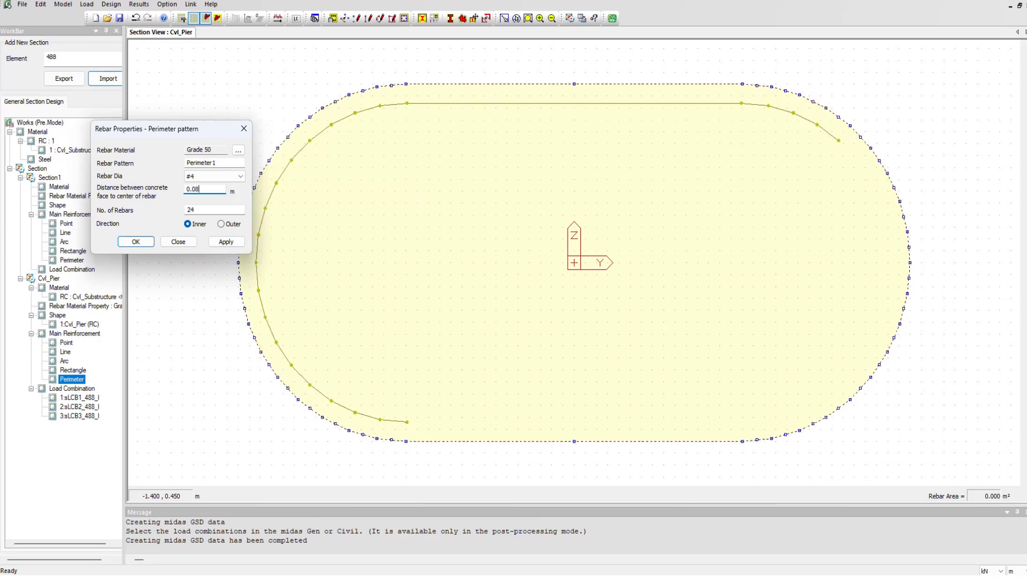
{"action": "double_click", "coordinate": [192, 210]}
{"action": "type", "text": "40"}
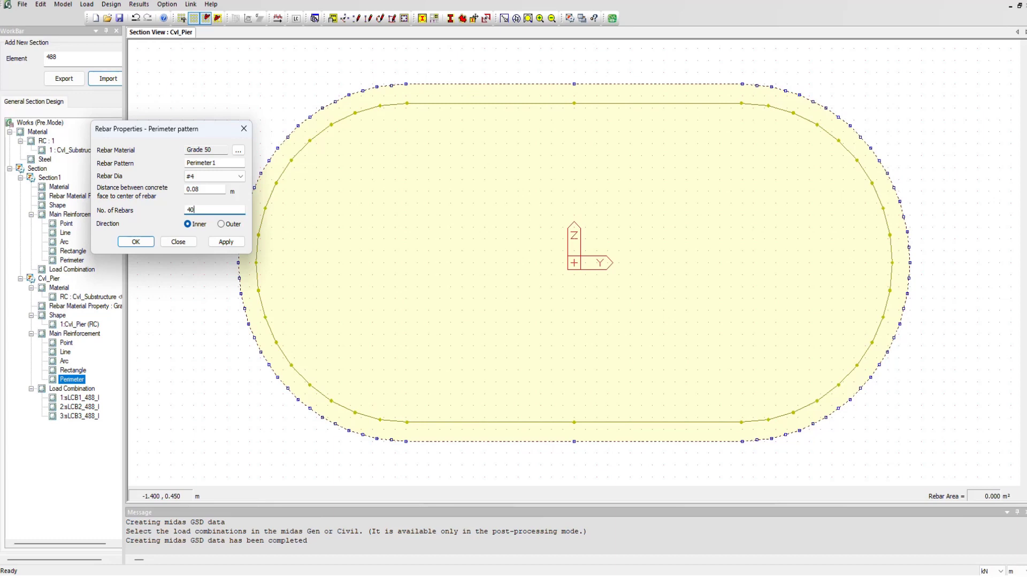
{"action": "left_click", "coordinate": [206, 178]}
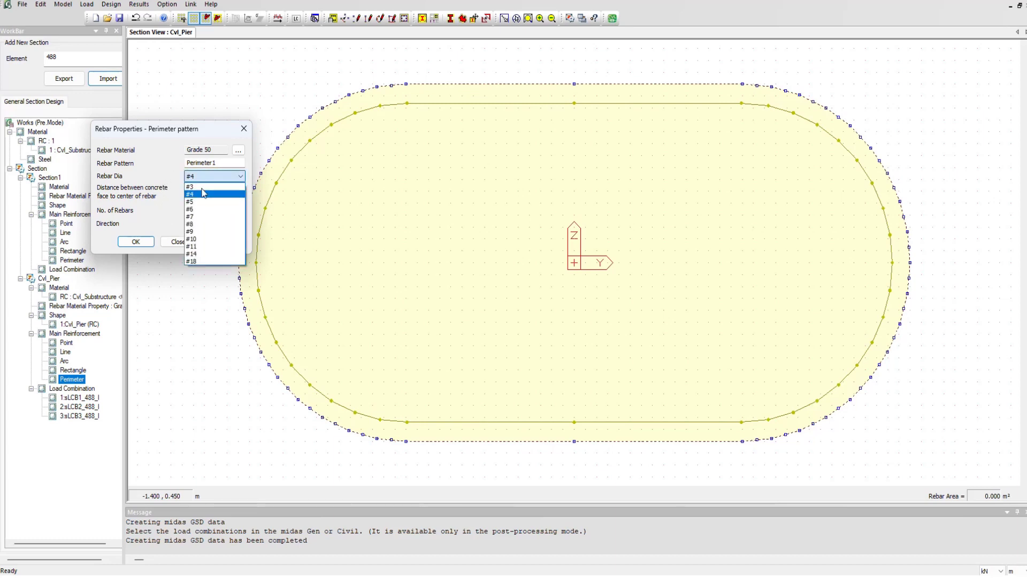
{"action": "left_click", "coordinate": [202, 186]}
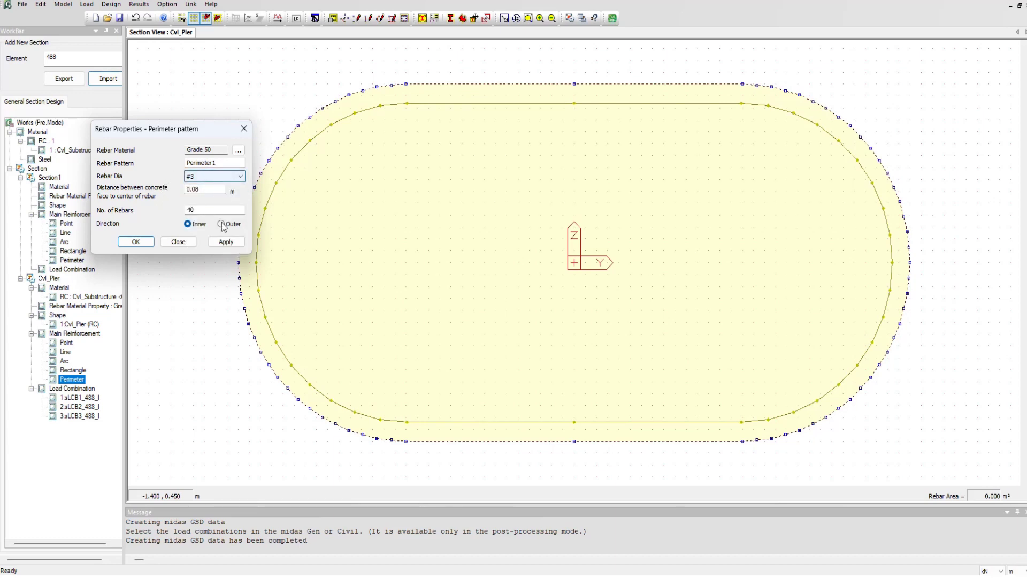
{"action": "left_click", "coordinate": [179, 321]}
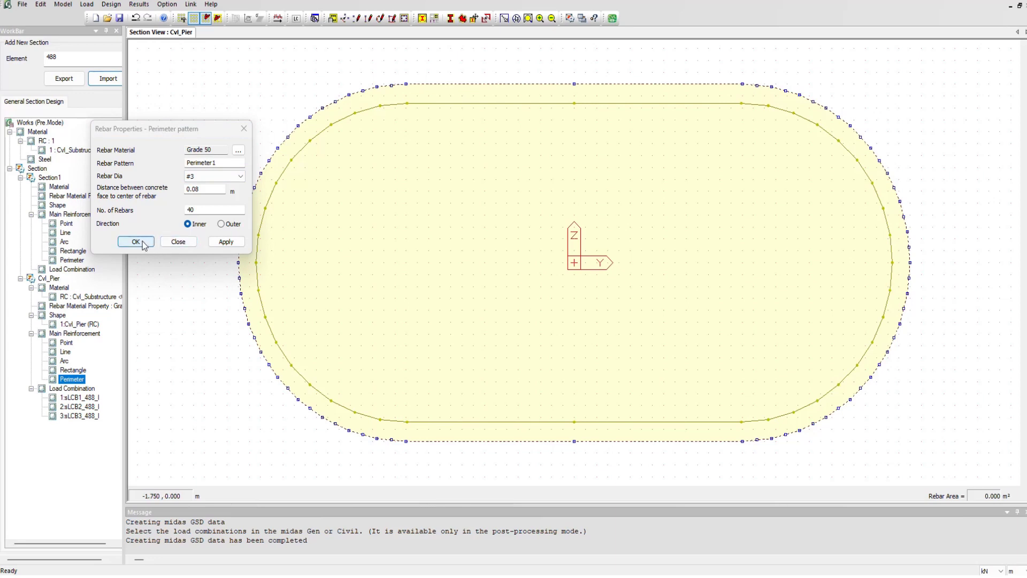
{"action": "left_click", "coordinate": [142, 241]}
{"action": "left_click", "coordinate": [136, 241]}
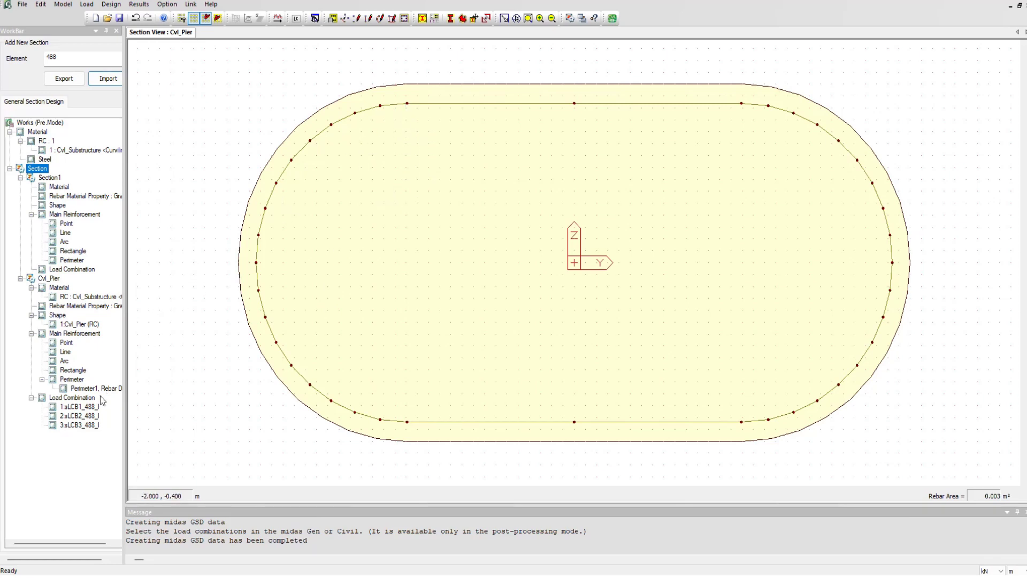
{"action": "left_click", "coordinate": [67, 344]}
{"action": "right_click", "coordinate": [68, 347]}
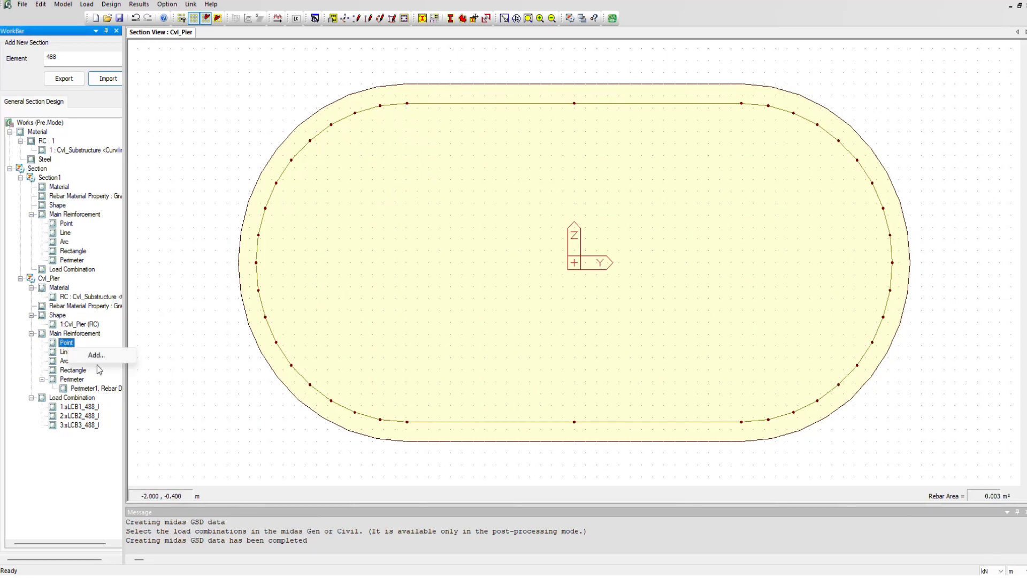
{"action": "left_click", "coordinate": [91, 353]}
{"action": "left_click_drag", "start_coordinate": [47, 48], "coordinate": [133, 134]}
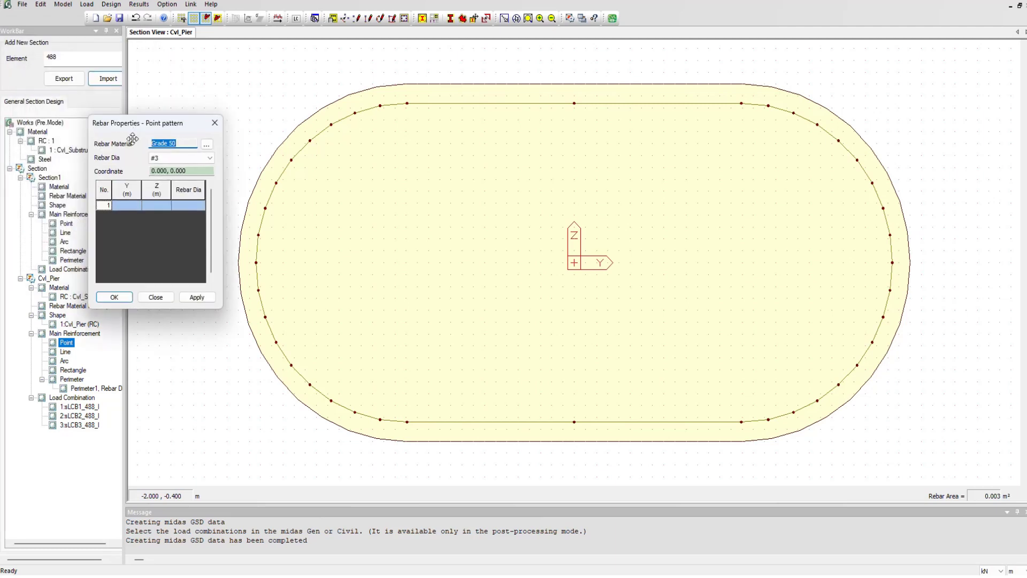
{"action": "left_click", "coordinate": [126, 205]}
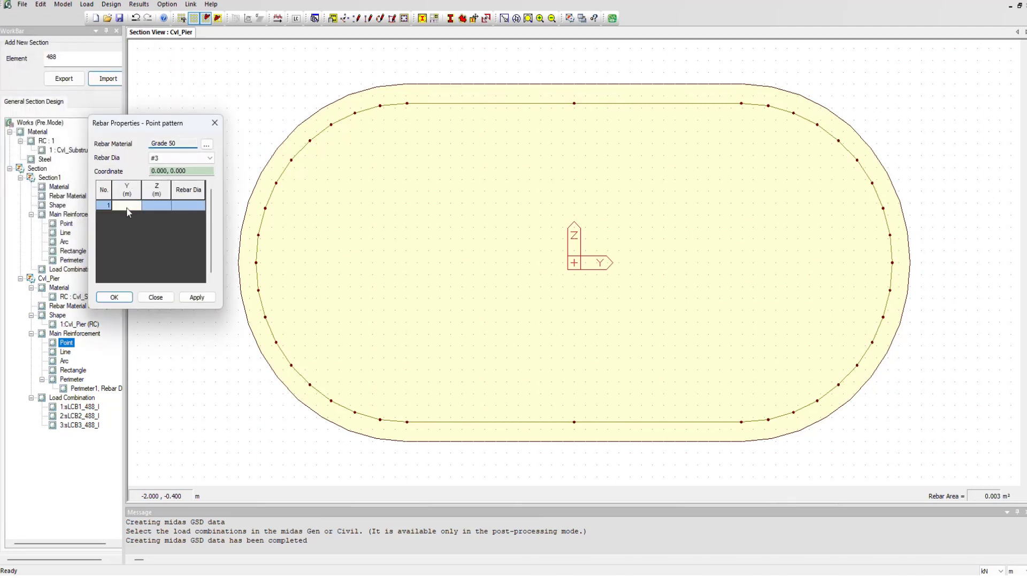
{"action": "left_click", "coordinate": [428, 108]}
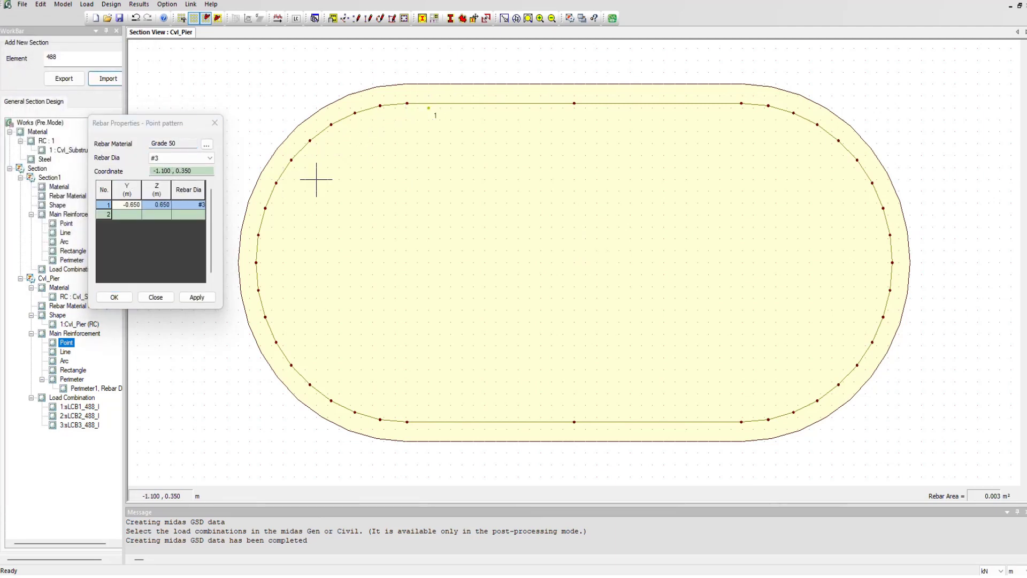
{"action": "left_click", "coordinate": [161, 298]}
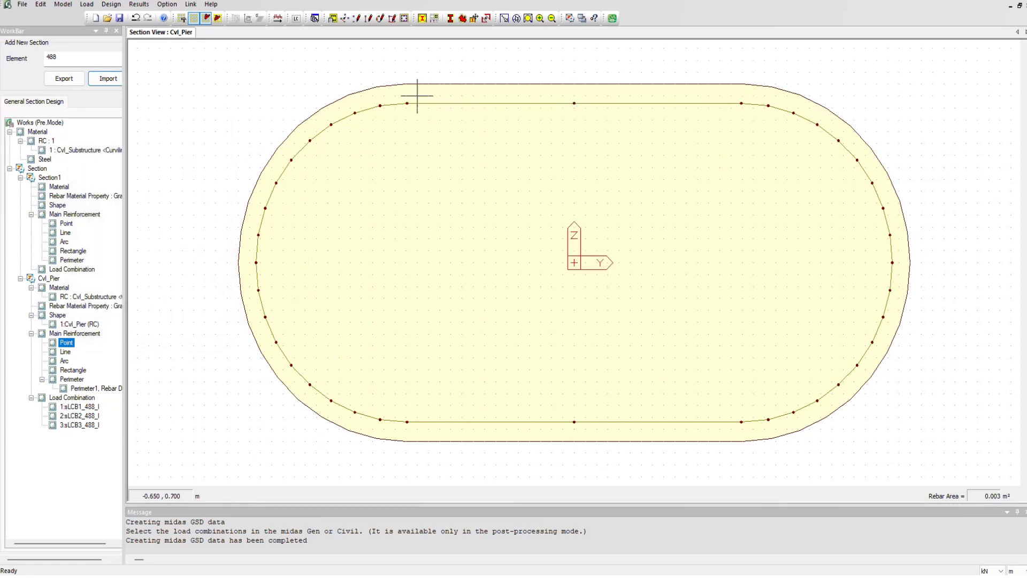
Review the forces and moments of the load combinations defined for the Cvl_Pier section.
{"action": "left_click", "coordinate": [89, 9]}
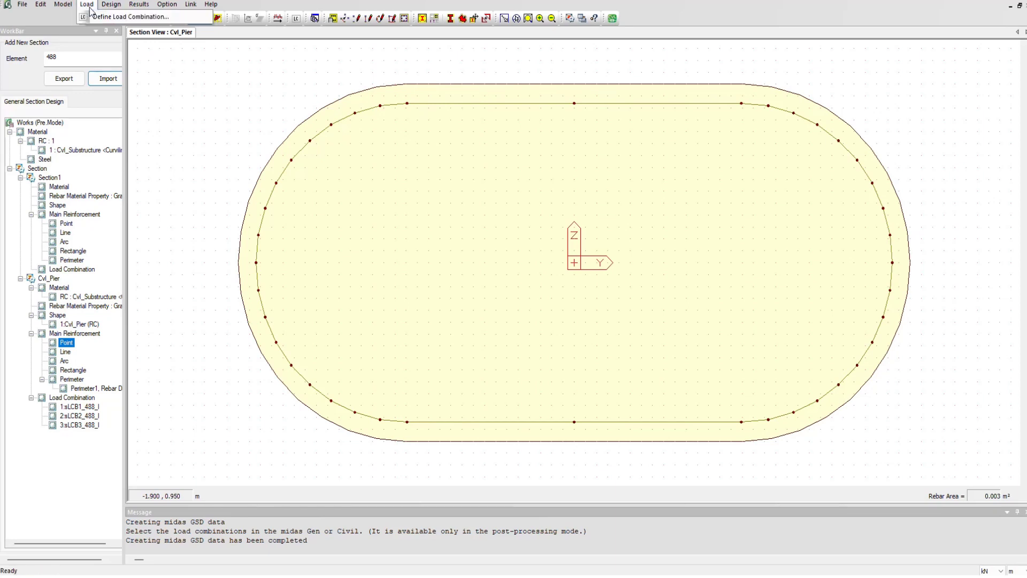
{"action": "left_click", "coordinate": [103, 23]}
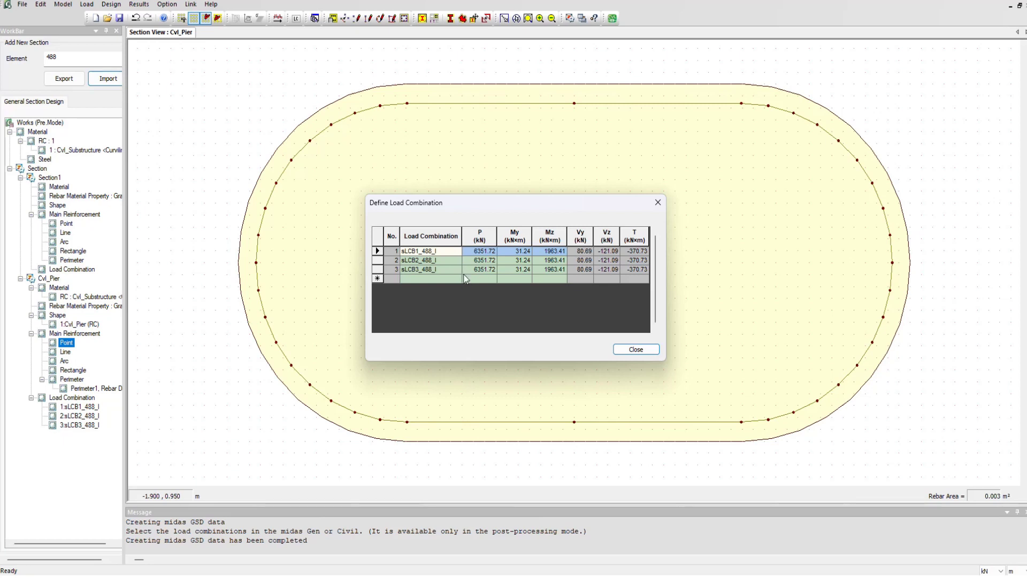
{"action": "left_click", "coordinate": [627, 351]}
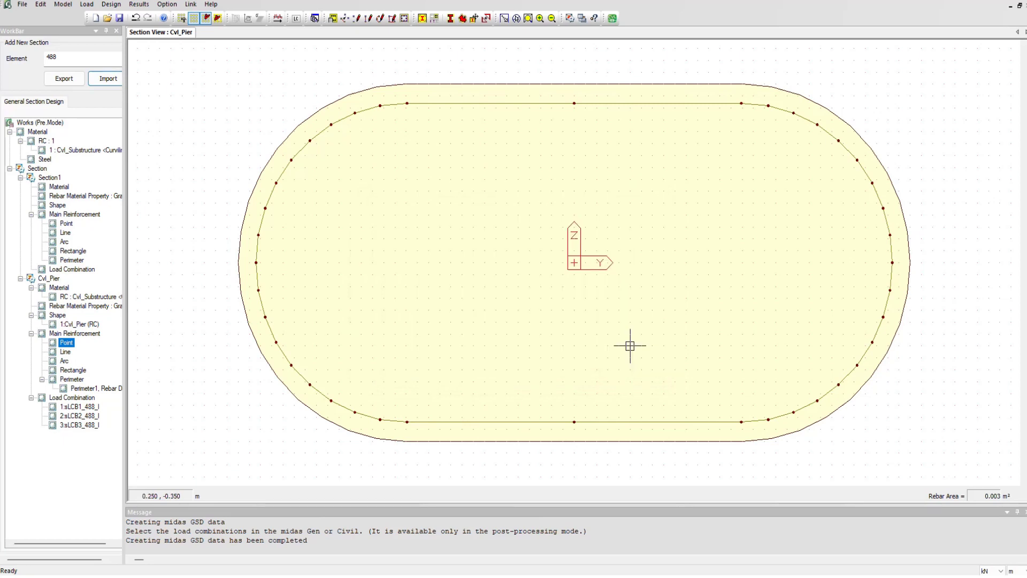
Set the design code to AASHTO-LRFD17, keeping the 0.75 compression-controlled and 0.9 tension-controlled resistance factors.
{"action": "left_click", "coordinate": [167, 4]}
{"action": "left_click", "coordinate": [184, 16]}
{"action": "left_click", "coordinate": [523, 250]}
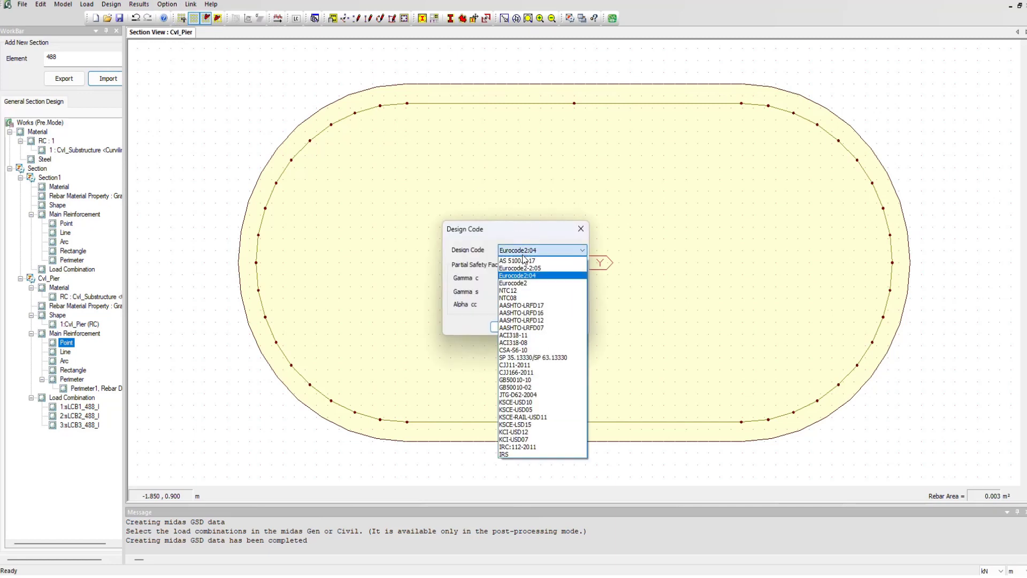
{"action": "left_click", "coordinate": [520, 305]}
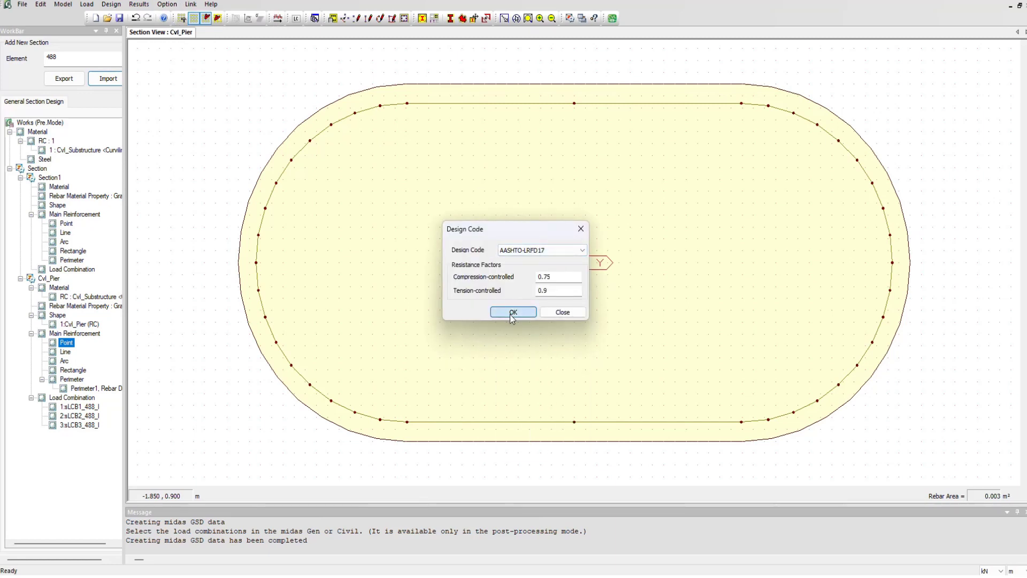
{"action": "left_click", "coordinate": [511, 312]}
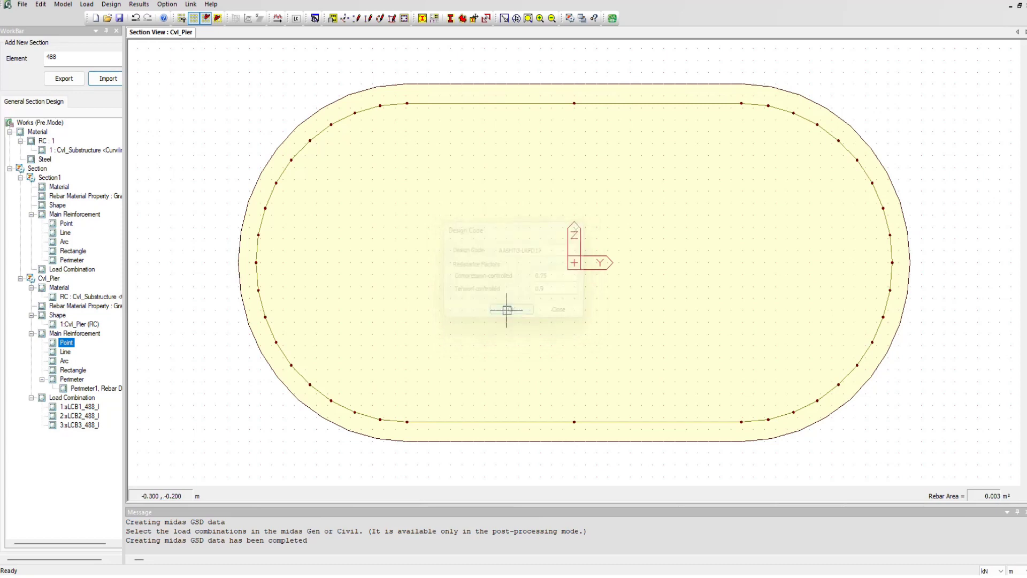
Run the section design for Cvl_Pier, saving the file with 2 appended to its name, and return to the section view.
{"action": "left_click", "coordinate": [118, 5]}
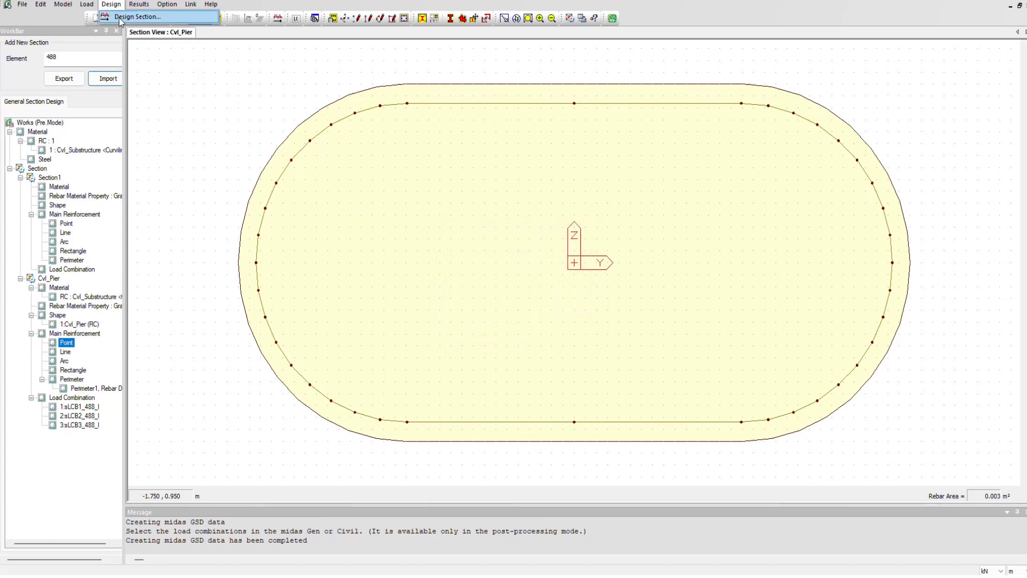
{"action": "left_click", "coordinate": [120, 19]}
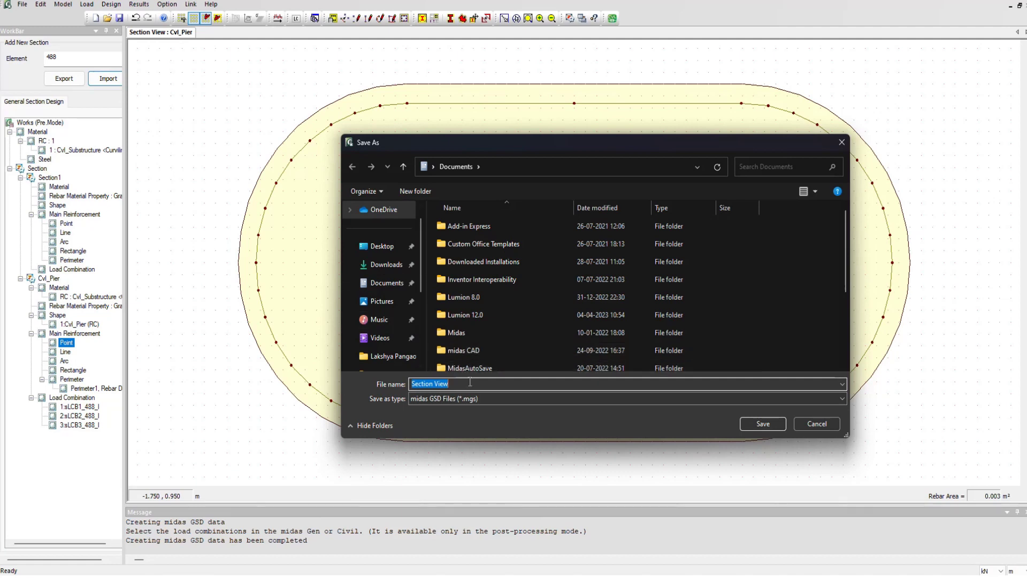
{"action": "left_click", "coordinate": [469, 382]}
{"action": "type", "text": "2"}
{"action": "left_click", "coordinate": [756, 420]}
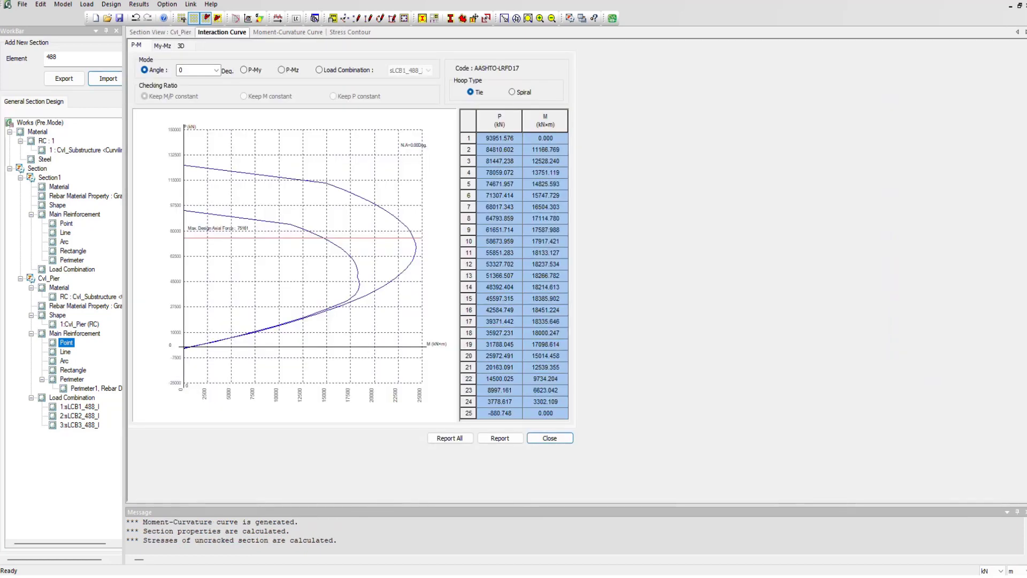
{"action": "left_click", "coordinate": [162, 34]}
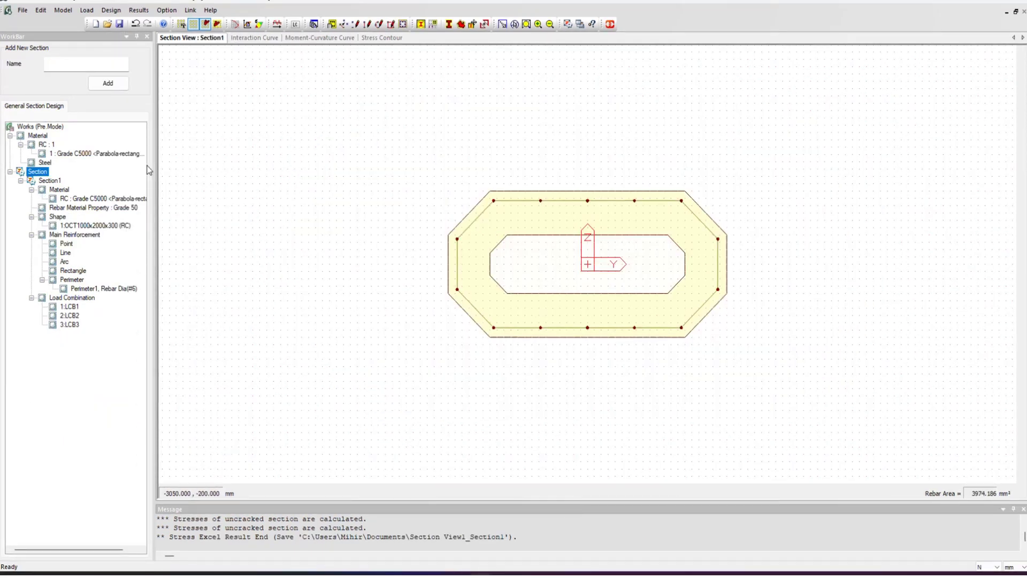
Show the interaction curve of Section1 and set the display units to kN and m.
{"action": "left_click", "coordinate": [241, 37]}
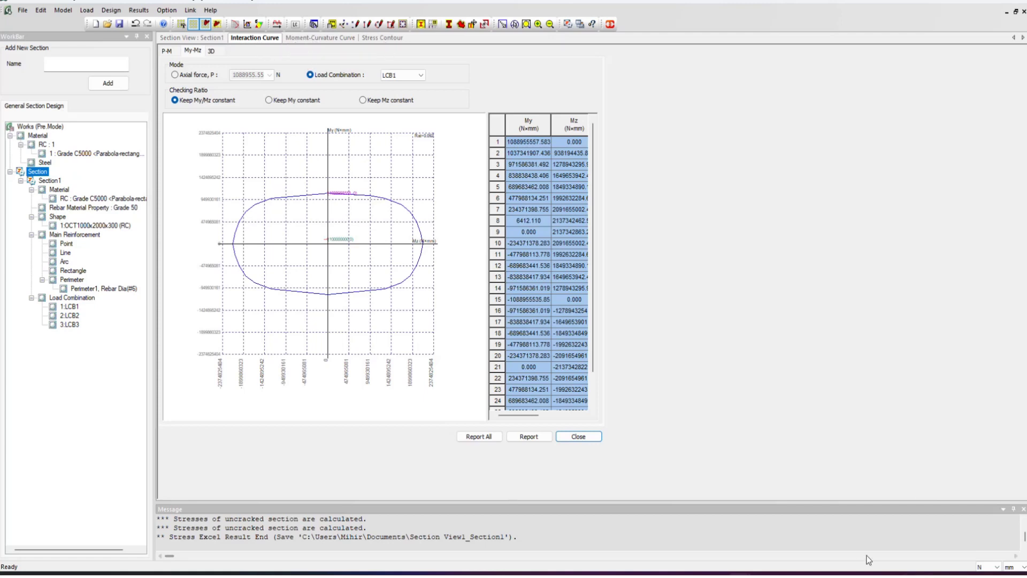
{"action": "left_click", "coordinate": [986, 566]}
{"action": "left_click", "coordinate": [989, 535]}
{"action": "left_click", "coordinate": [1015, 567]}
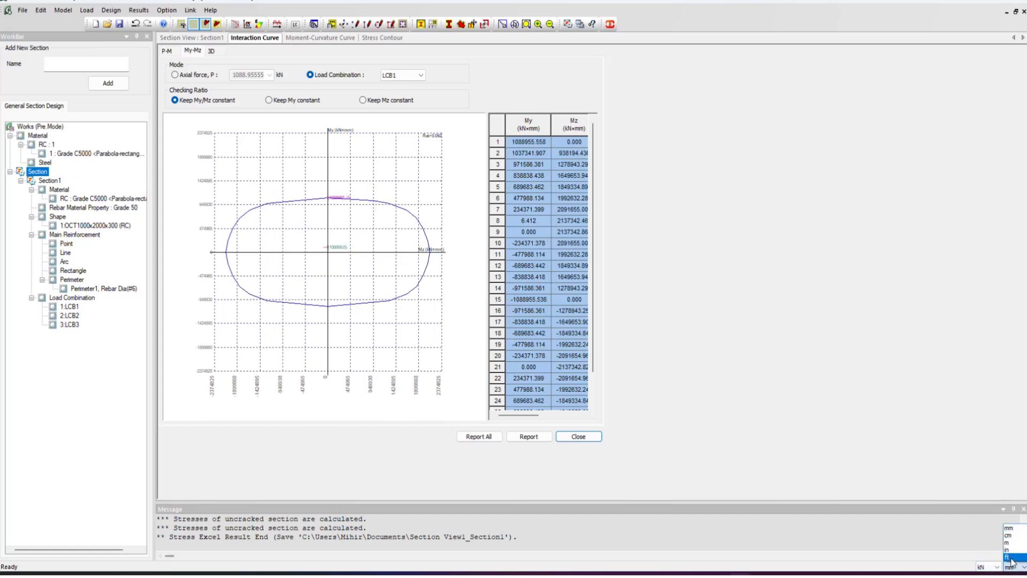
{"action": "left_click", "coordinate": [1008, 542]}
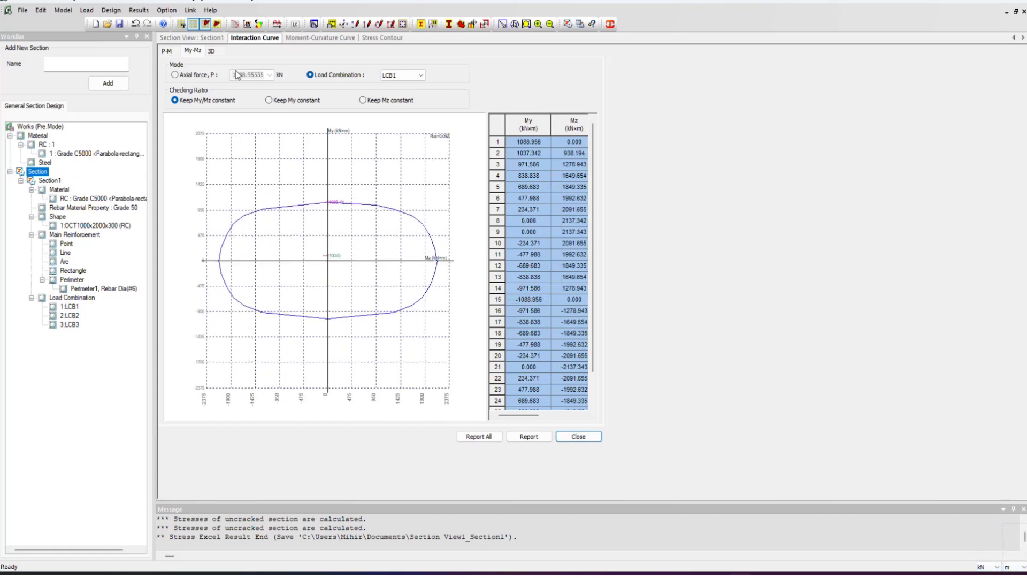
Compare the P-M interaction curves of Section1 for load combinations LCB1, LCB2 and LCB3, checking the section view in between.
{"action": "left_click", "coordinate": [170, 51]}
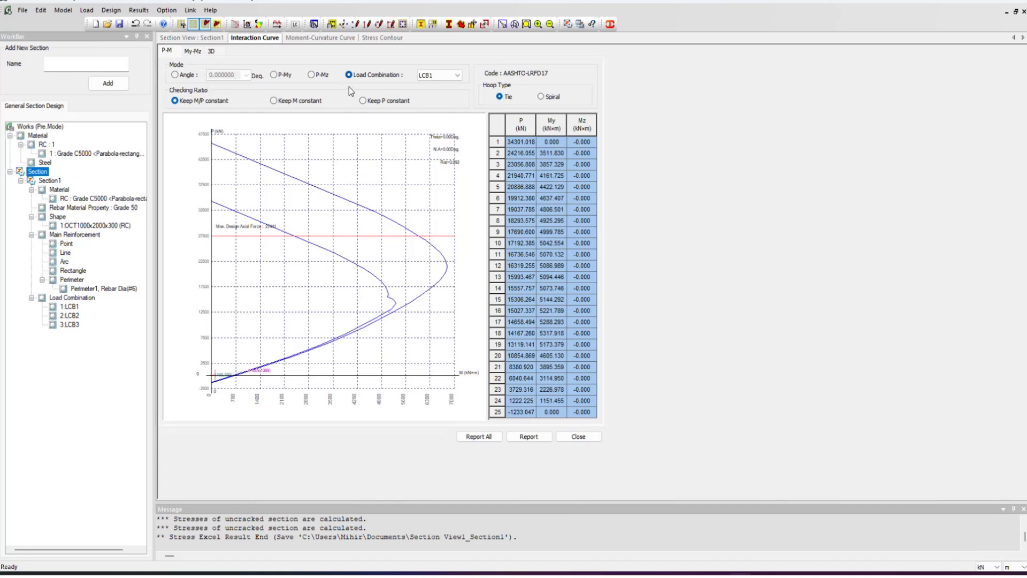
{"action": "left_click", "coordinate": [441, 76]}
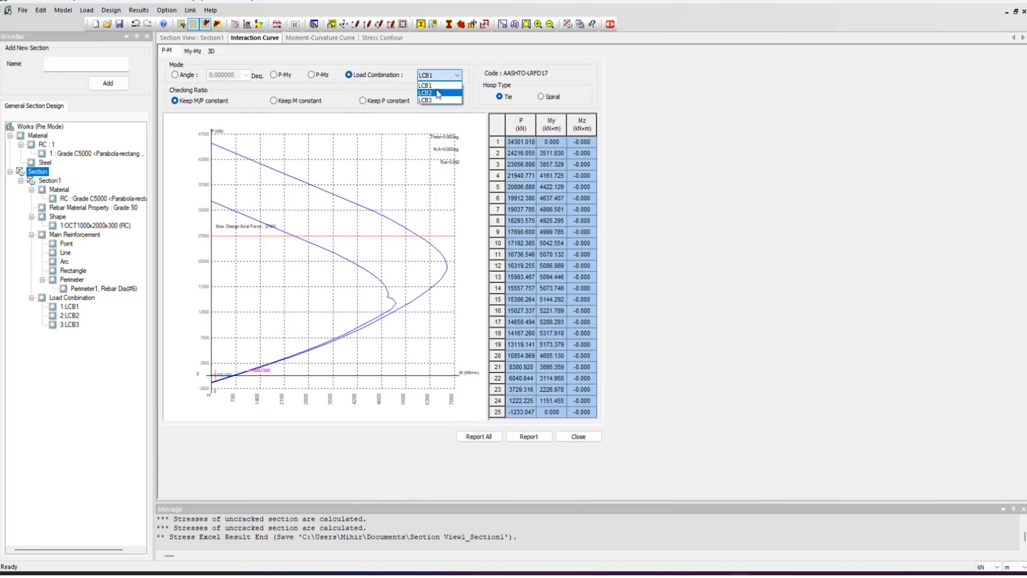
{"action": "left_click", "coordinate": [439, 94]}
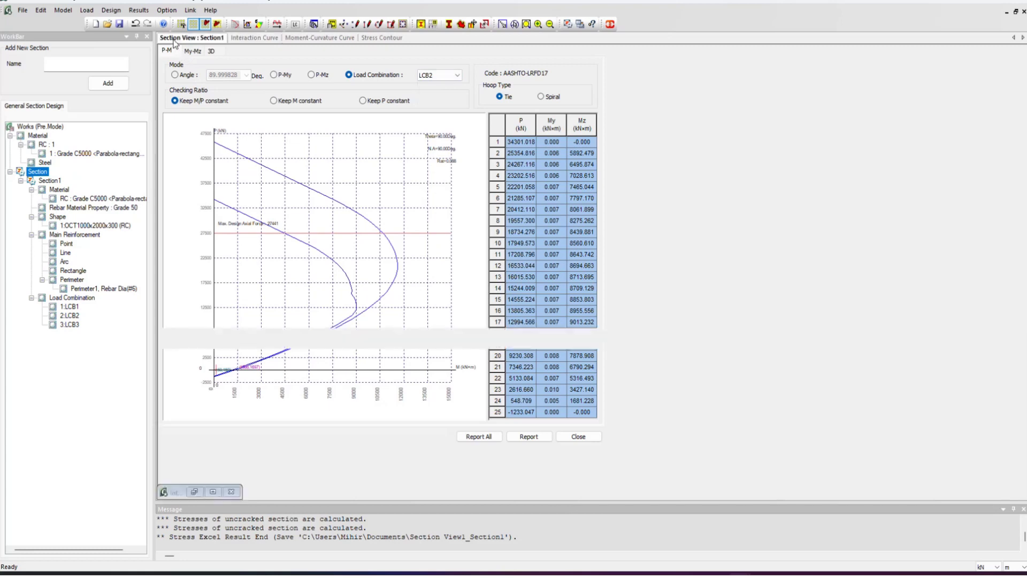
{"action": "left_click", "coordinate": [173, 39]}
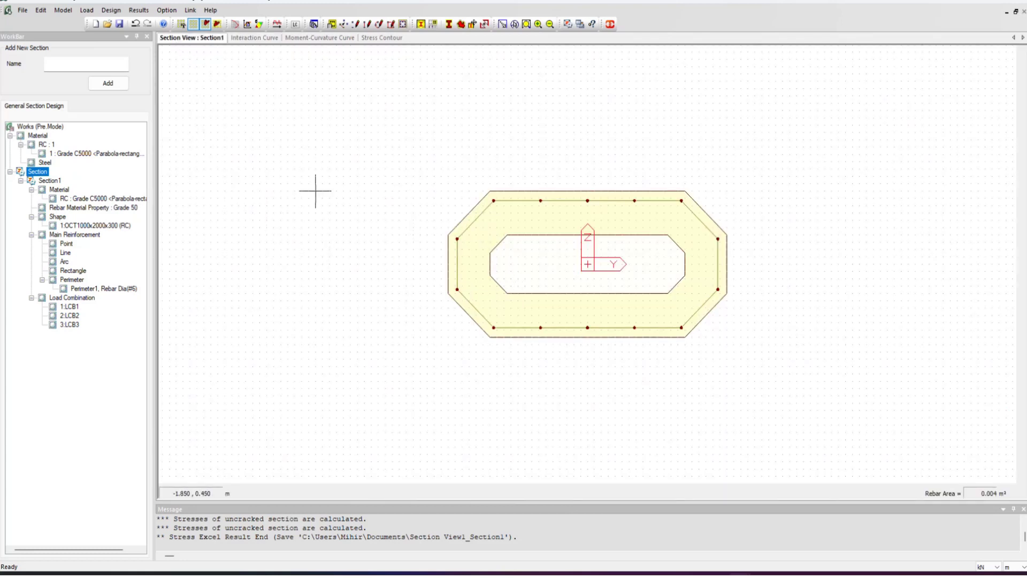
{"action": "left_click", "coordinate": [241, 41]}
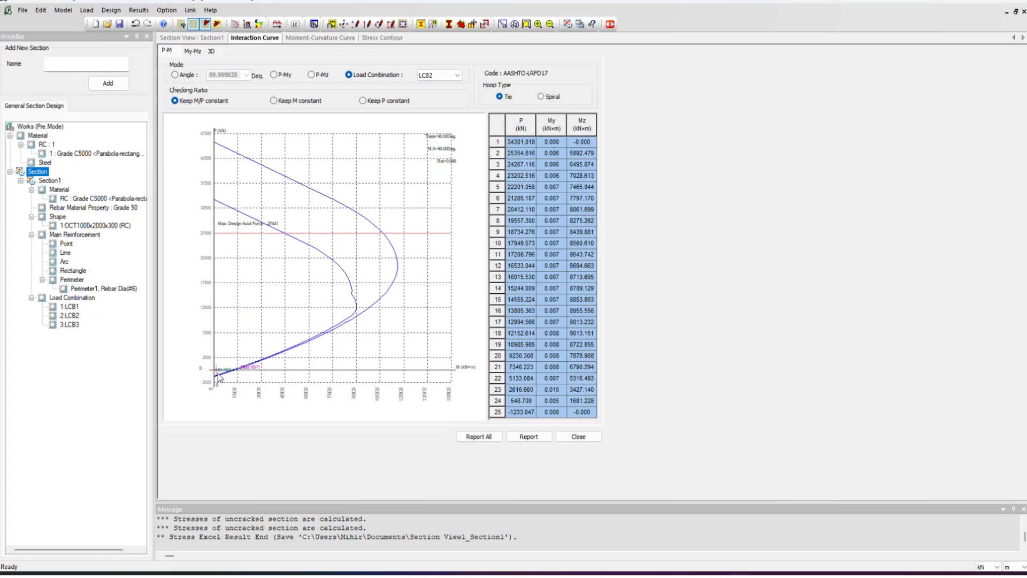
{"action": "left_click", "coordinate": [436, 75]}
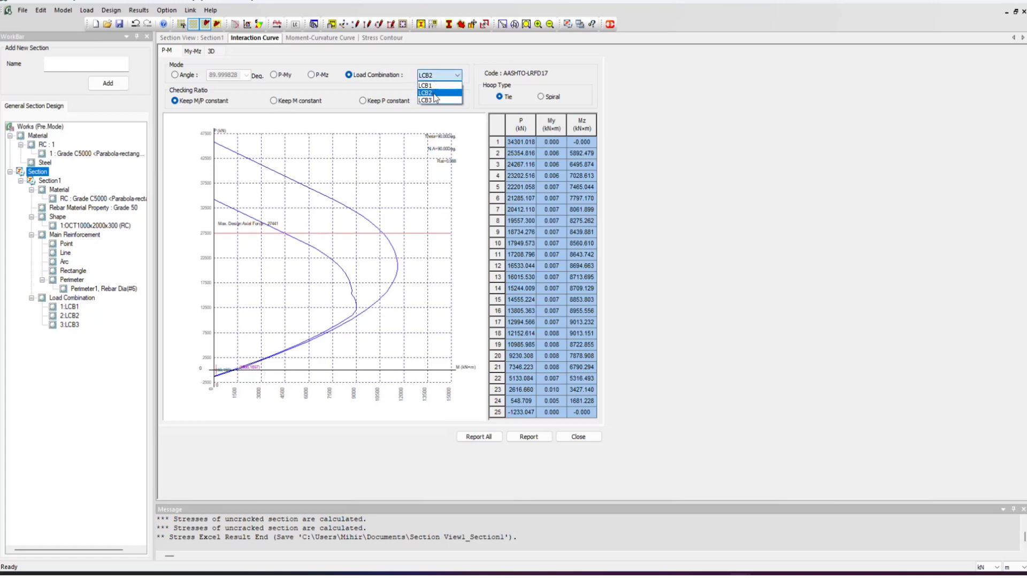
{"action": "left_click", "coordinate": [436, 100]}
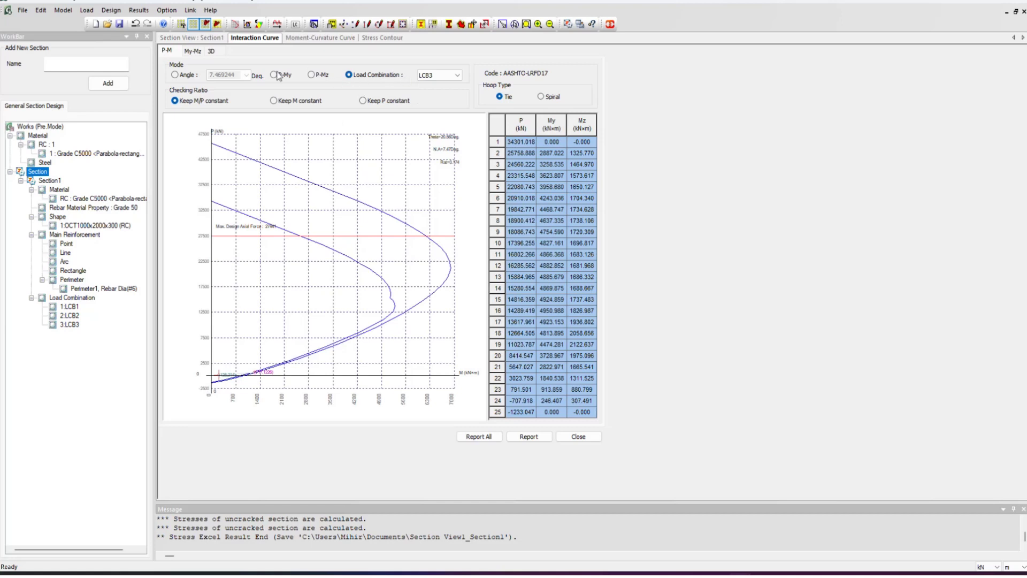
Examine the P-My, P-Mz and My-Mz interaction curves of Section1.
{"action": "left_click", "coordinate": [279, 76]}
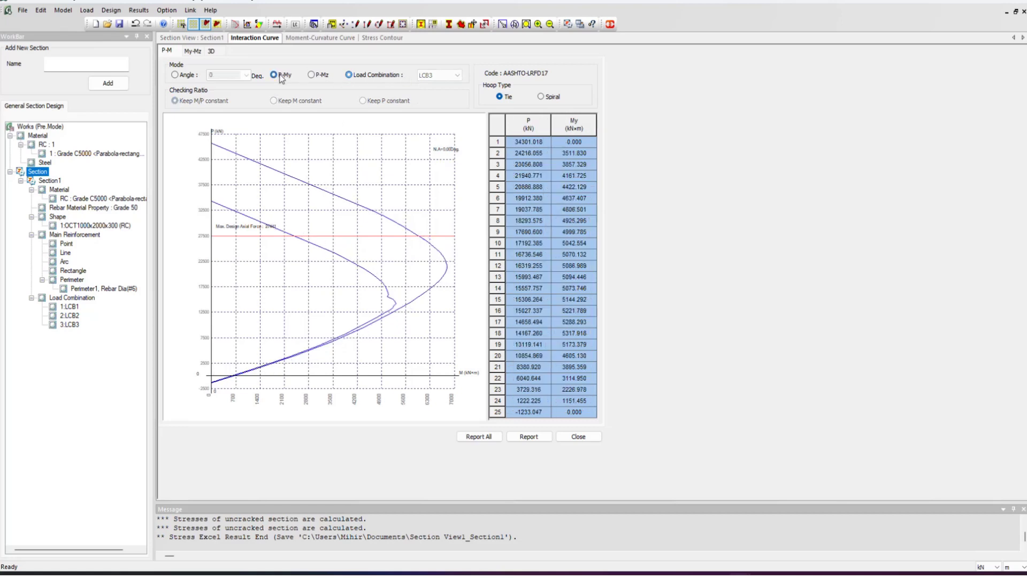
{"action": "left_click", "coordinate": [319, 78]}
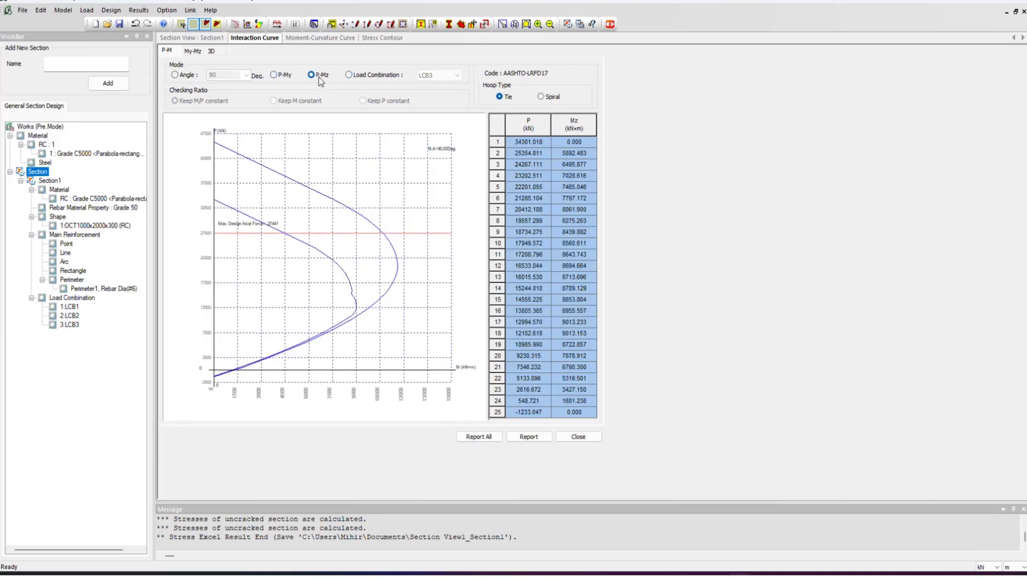
{"action": "left_click", "coordinate": [194, 51]}
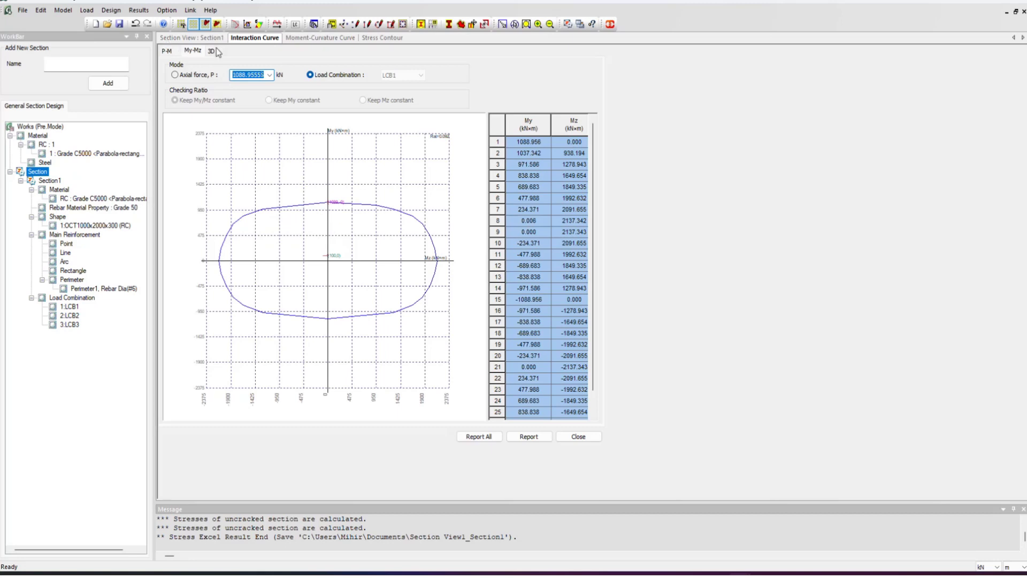
Examine the 3D interaction surface from several angles together with the ratios of the load combinations.
{"action": "left_click", "coordinate": [213, 51]}
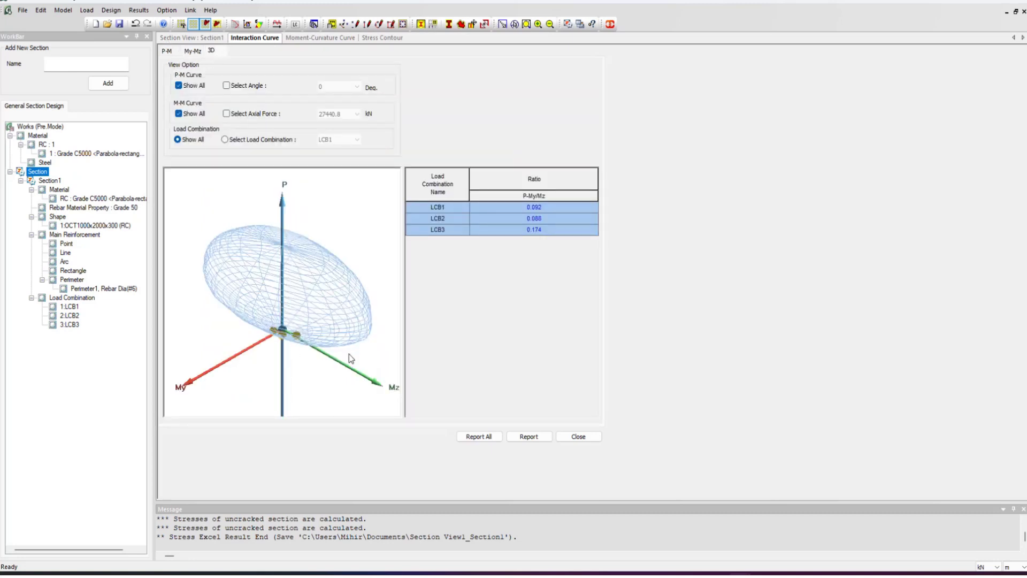
{"action": "left_click_drag", "start_coordinate": [351, 359], "coordinate": [353, 300]}
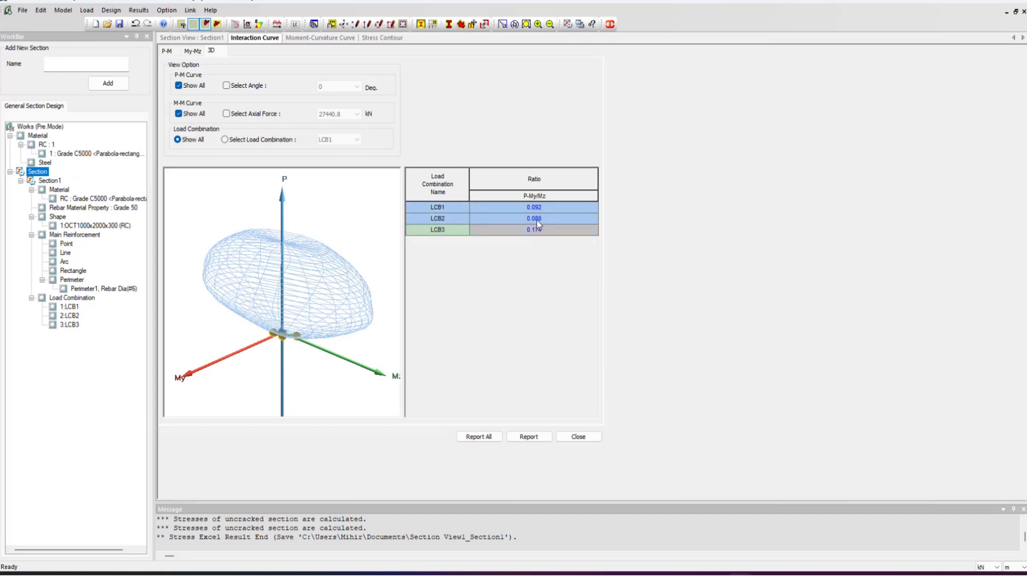
{"action": "left_click_drag", "start_coordinate": [313, 267], "coordinate": [318, 321]}
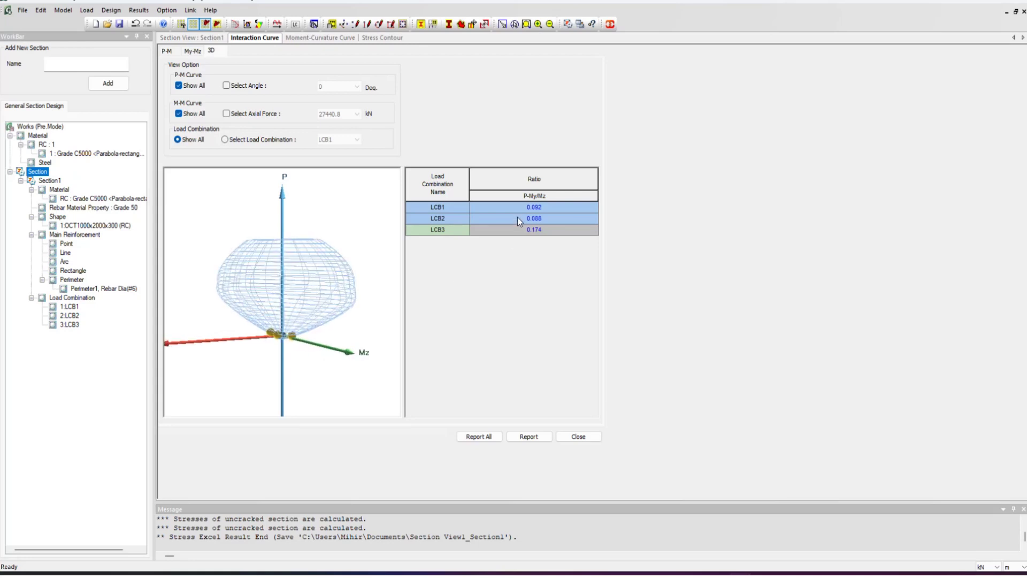
{"action": "left_click_drag", "start_coordinate": [239, 313], "coordinate": [254, 308]}
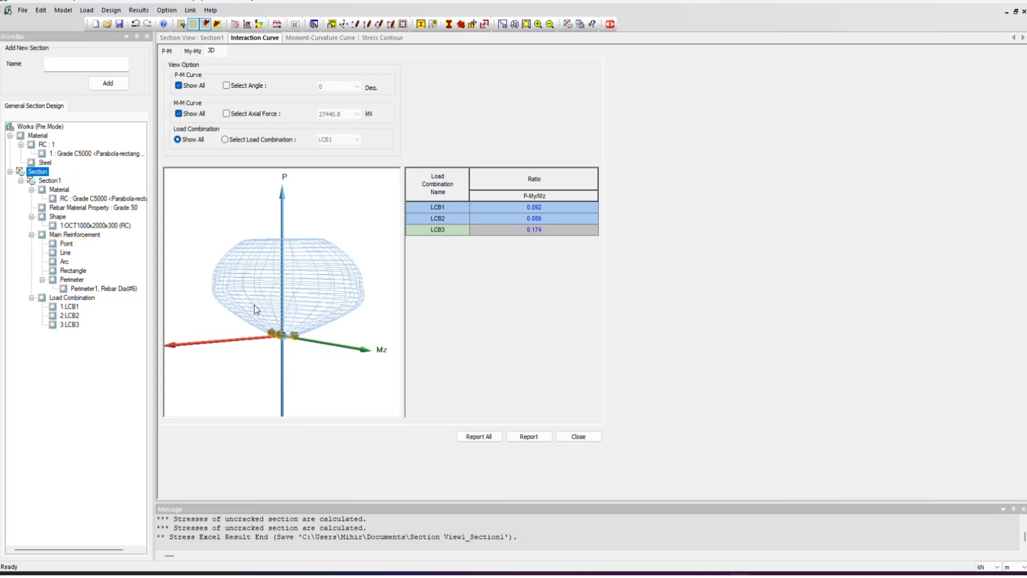
Isolate load combination LCB1 on the 3D interaction surface, and restore the display of all load combinations.
{"action": "left_click", "coordinate": [254, 141]}
{"action": "left_click", "coordinate": [336, 139]}
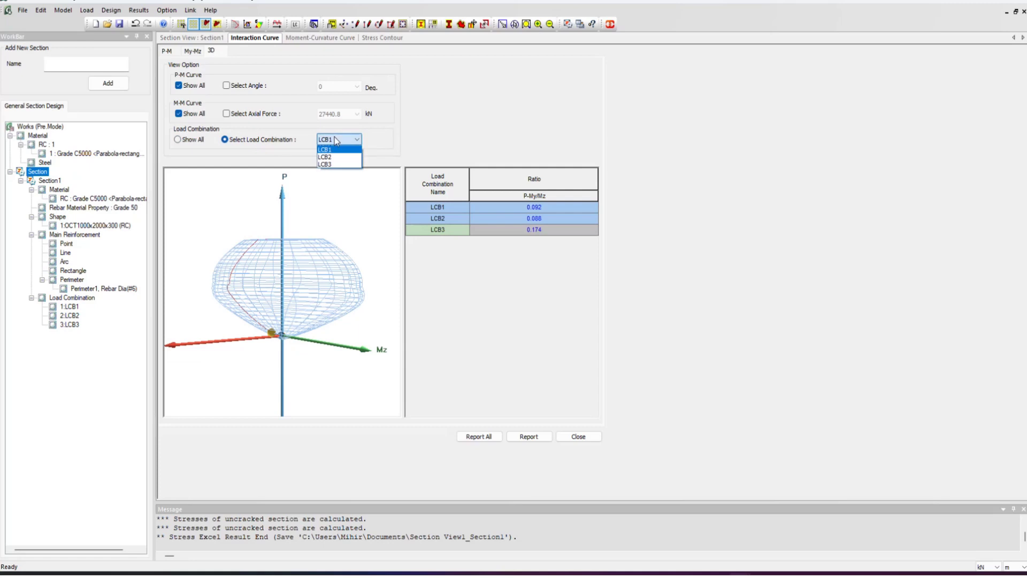
{"action": "left_click", "coordinate": [336, 141]}
{"action": "left_click", "coordinate": [196, 140]}
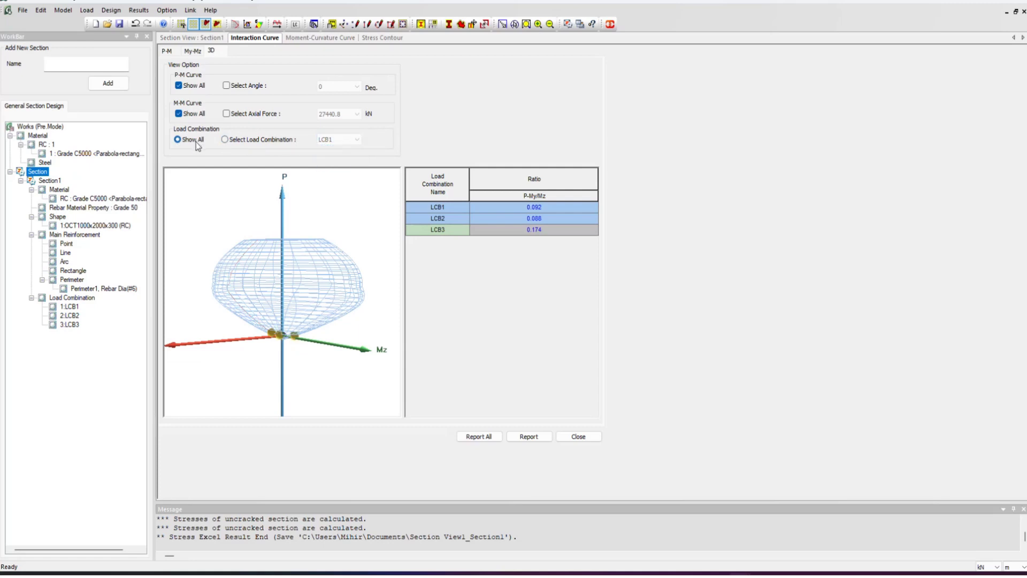
{"action": "mouse_move", "coordinate": [294, 342]}
{"action": "left_mouse_down"}
{"action": "mouse_move", "coordinate": [229, 367]}
{"action": "mouse_move", "coordinate": [294, 364]}
{"action": "mouse_move", "coordinate": [289, 333]}
{"action": "left_mouse_up"}
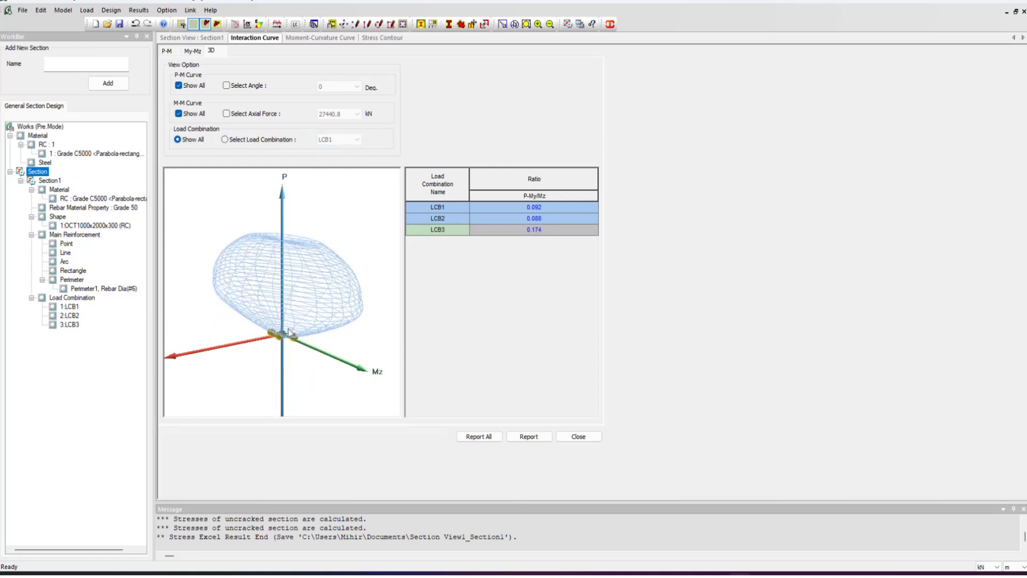
Review the moment-curvature curve and the elastic stress contour of Section1 for load combination LCB1.
{"action": "left_click", "coordinate": [303, 38]}
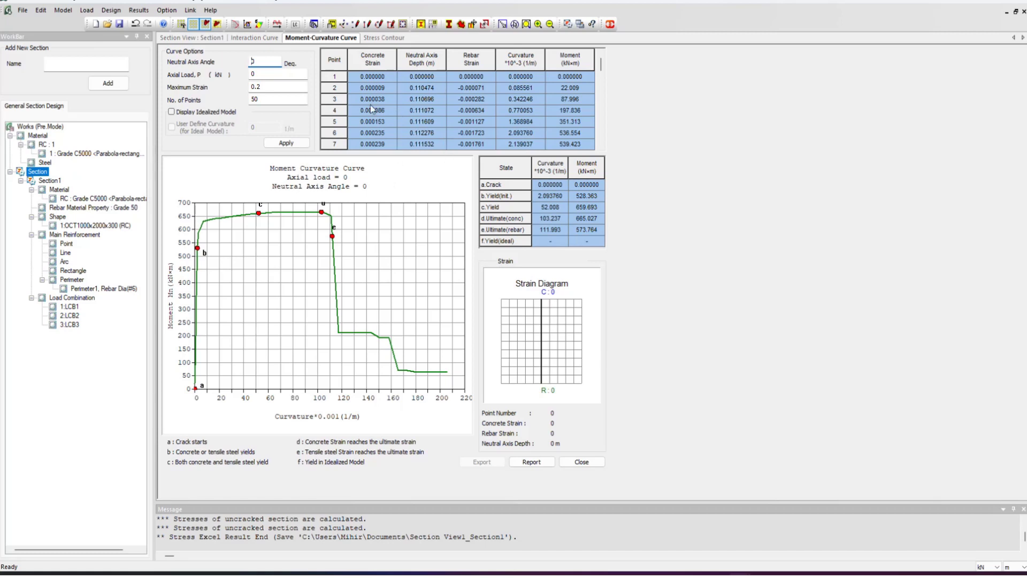
{"action": "left_click", "coordinate": [378, 38]}
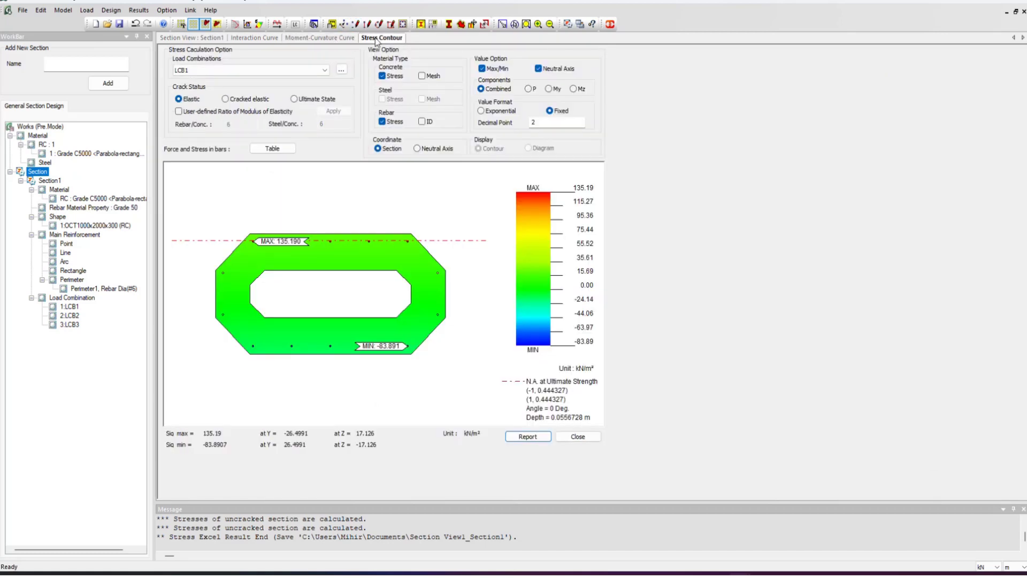
{"action": "left_click", "coordinate": [214, 70]}
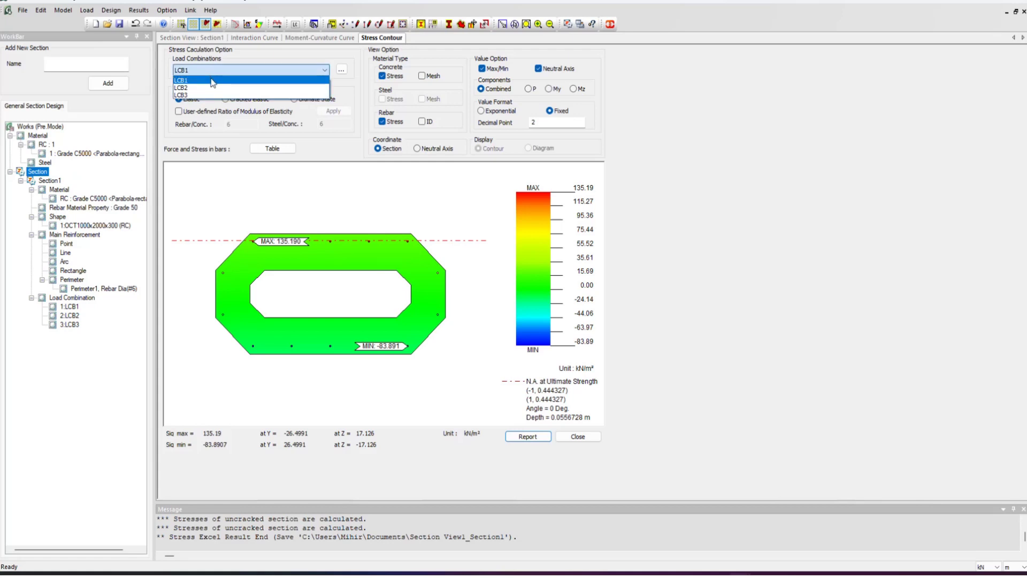
{"action": "left_click", "coordinate": [248, 68]}
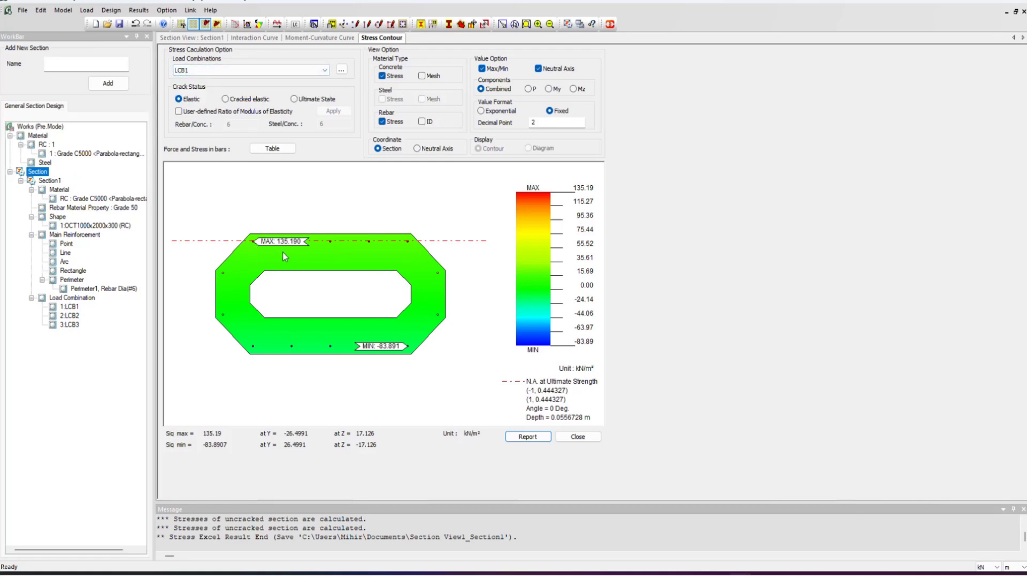
Set the display units of the stress contour to N and mm.
{"action": "left_click", "coordinate": [991, 568]}
{"action": "left_click", "coordinate": [986, 537]}
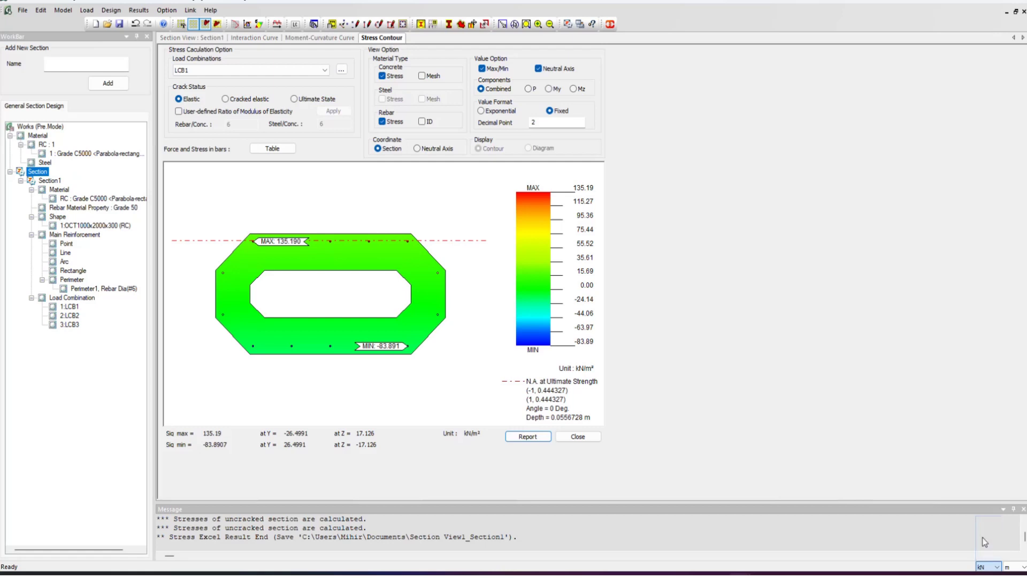
{"action": "left_click", "coordinate": [1008, 570]}
{"action": "left_click", "coordinate": [1011, 543]}
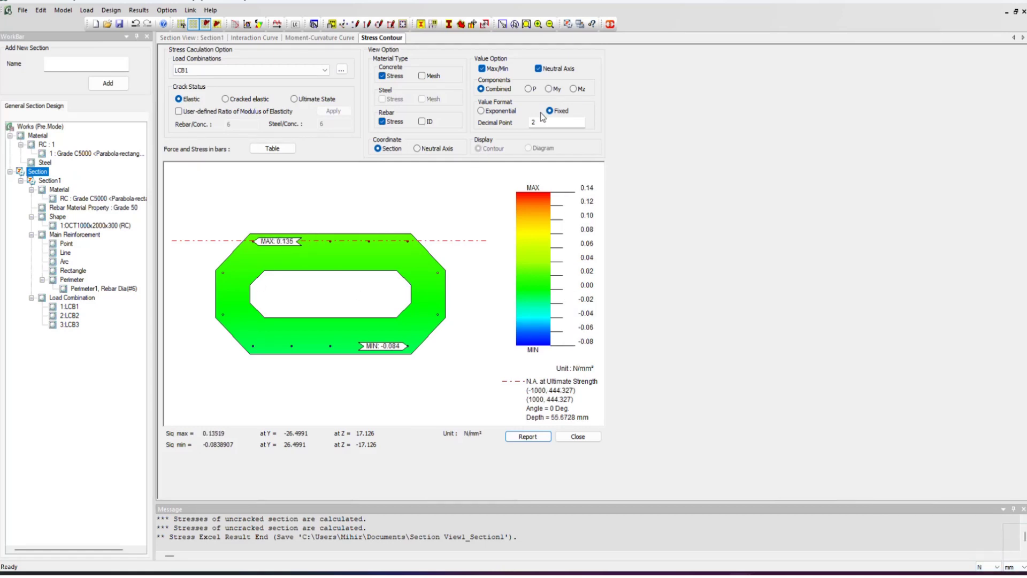
View the cracked elastic stress contours for load combinations LCB1 and LCB2, and show the elastic contour for LCB2.
{"action": "left_click", "coordinate": [242, 100]}
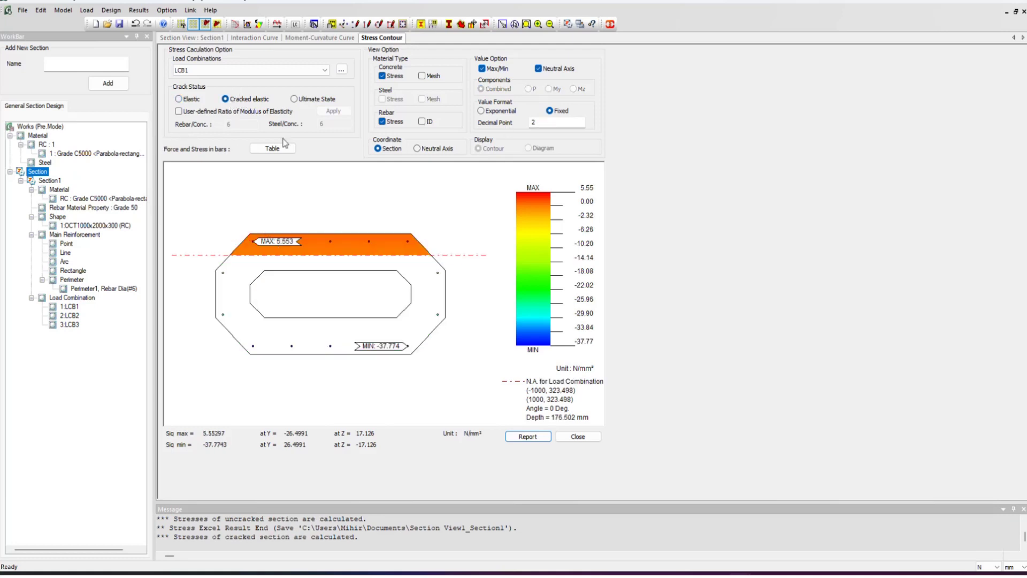
{"action": "left_click", "coordinate": [255, 70]}
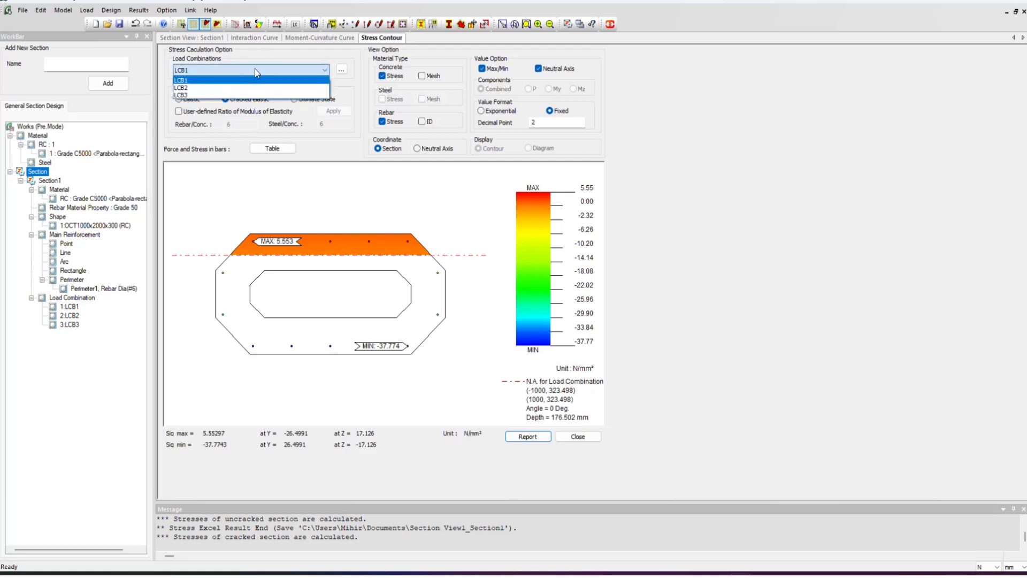
{"action": "left_click", "coordinate": [255, 86]}
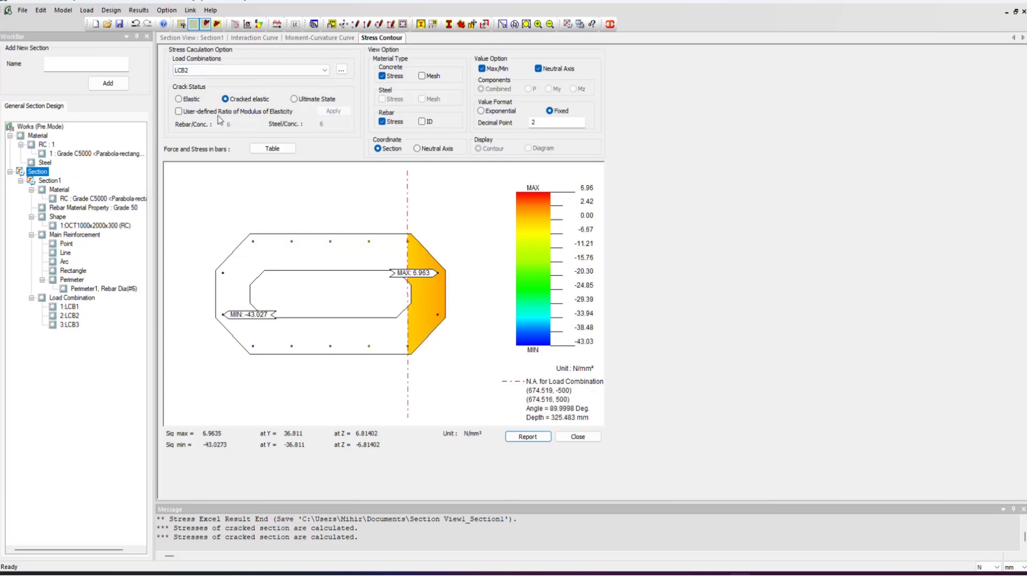
{"action": "left_click", "coordinate": [191, 100]}
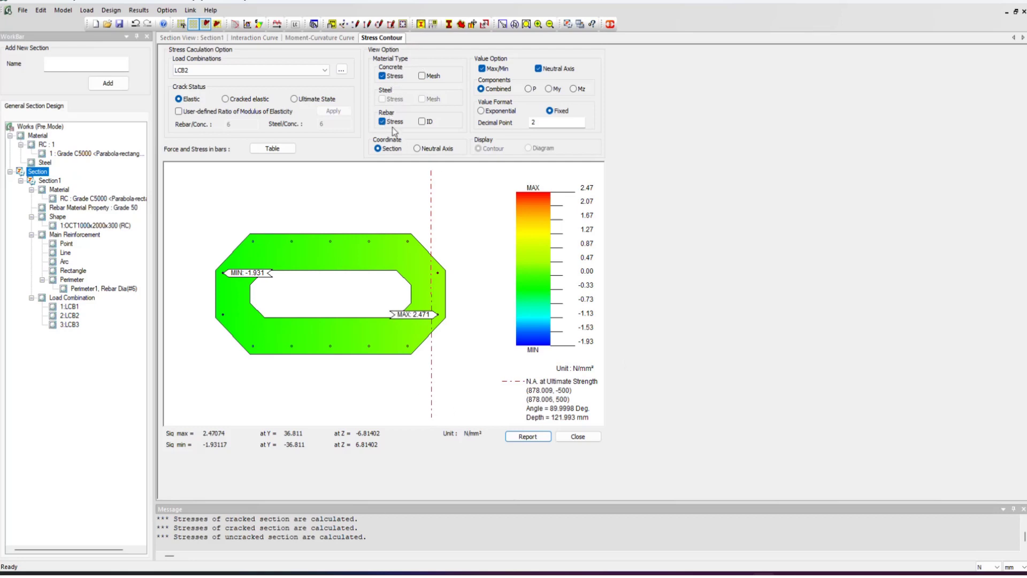
Review the table of forces and stresses in the reinforcement bars for load combination LCB2.
{"action": "left_click", "coordinate": [258, 149]}
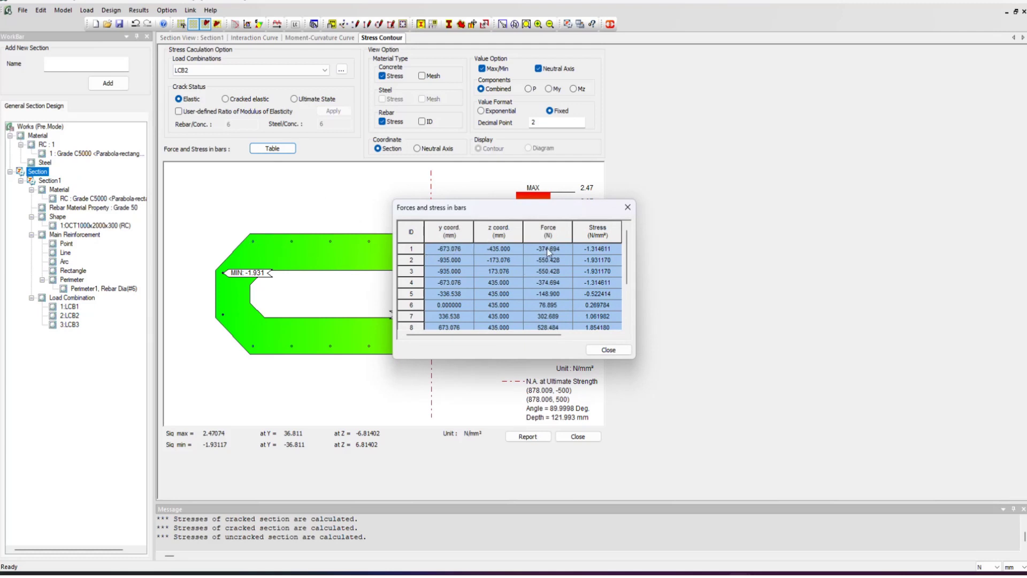
{"action": "scroll", "coordinate": [600, 264], "scroll_direction": "down", "scroll_amount": 3}
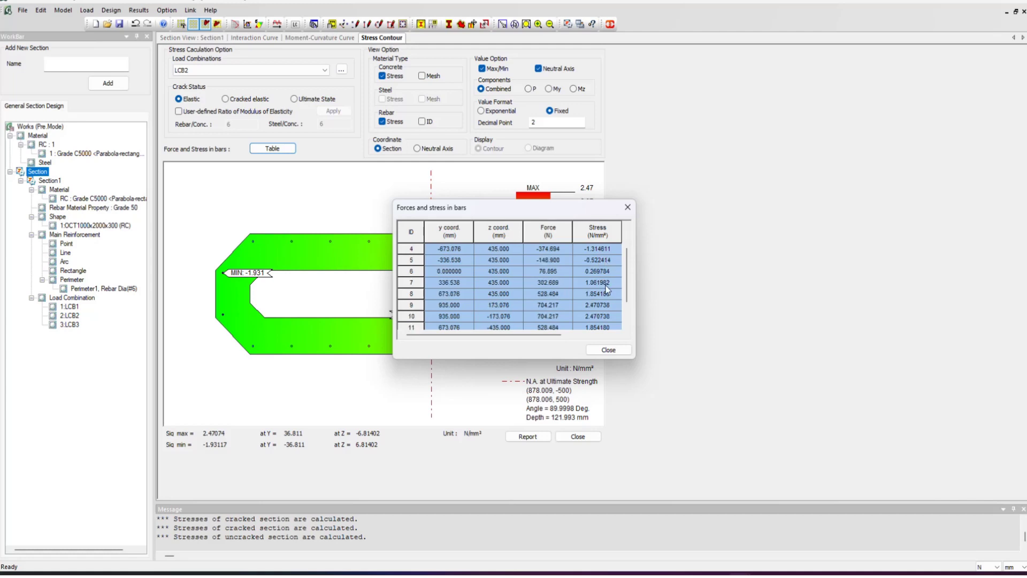
{"action": "left_click", "coordinate": [609, 350]}
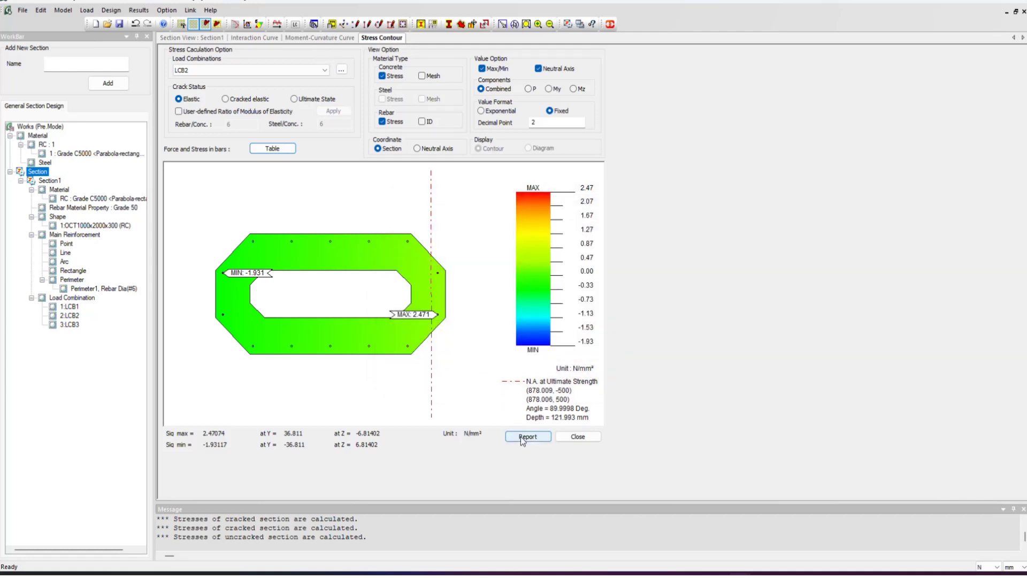
Generate the Excel report of the elastic stress contour for load combination LCB2.
{"action": "left_click", "coordinate": [319, 38]}
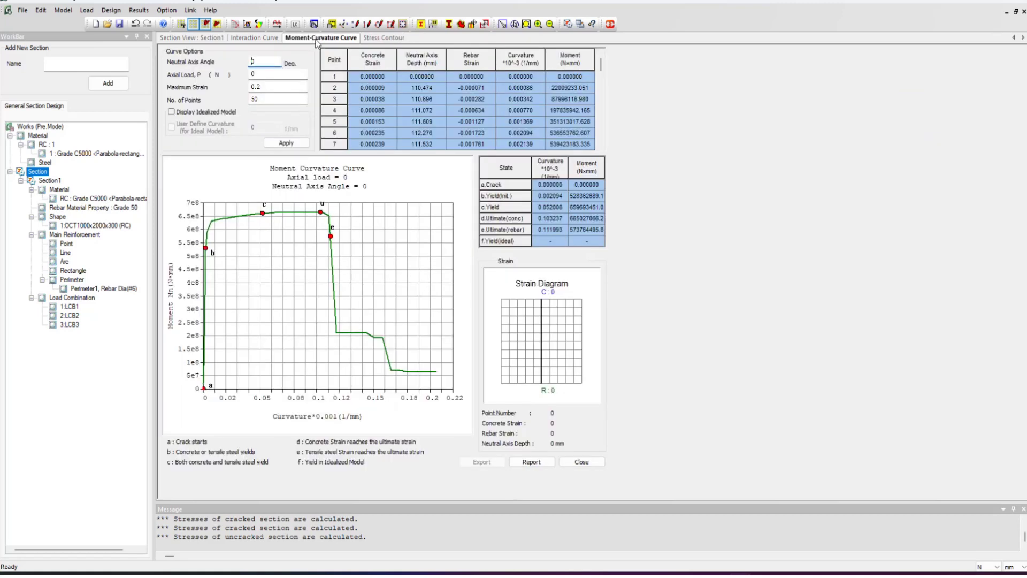
{"action": "left_click", "coordinate": [367, 39]}
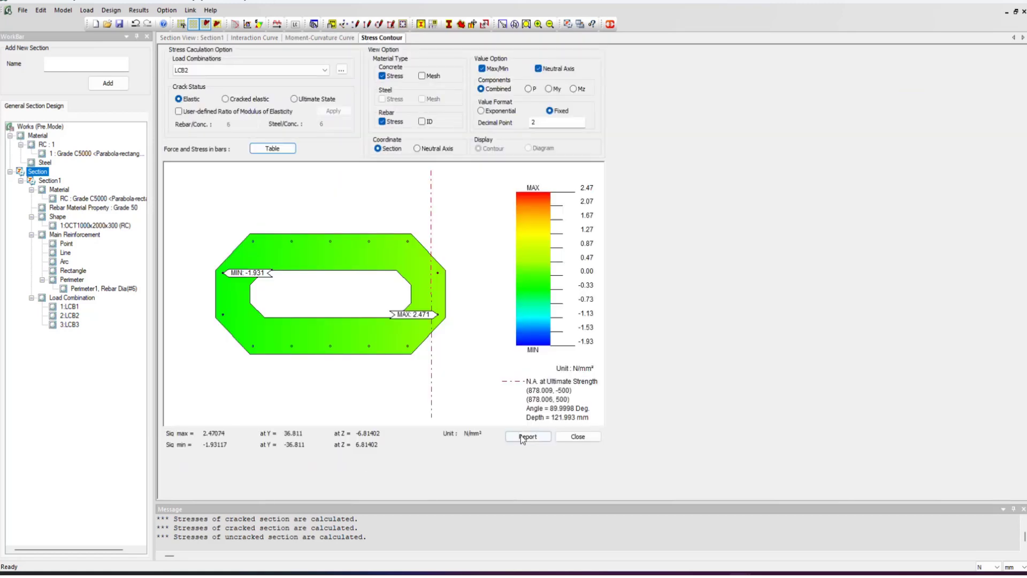
{"action": "left_click", "coordinate": [527, 436]}
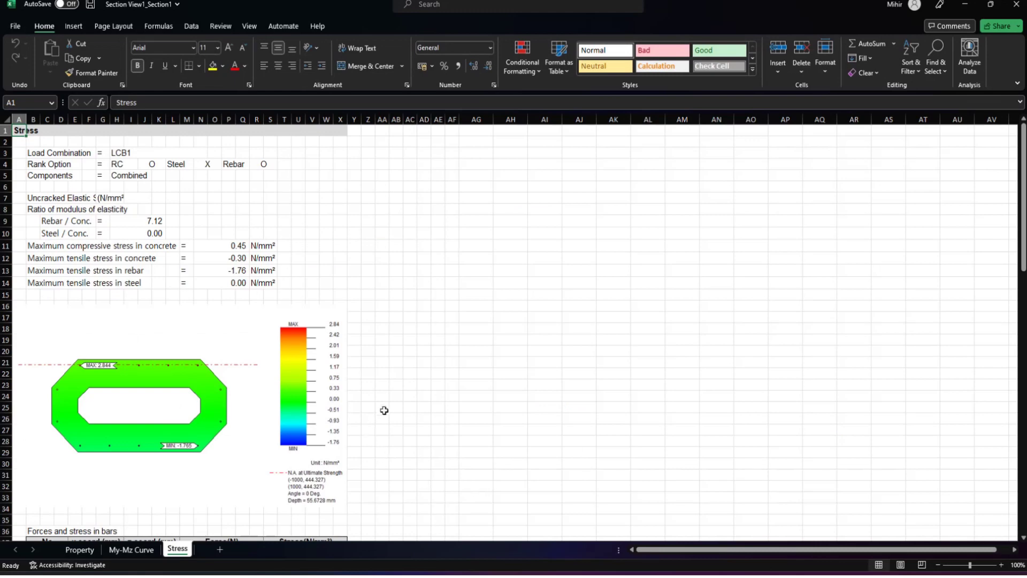
Examine the My-Mz Curve and Stress sheets of the Excel report, including the bar force tables.
{"action": "left_click", "coordinate": [141, 550]}
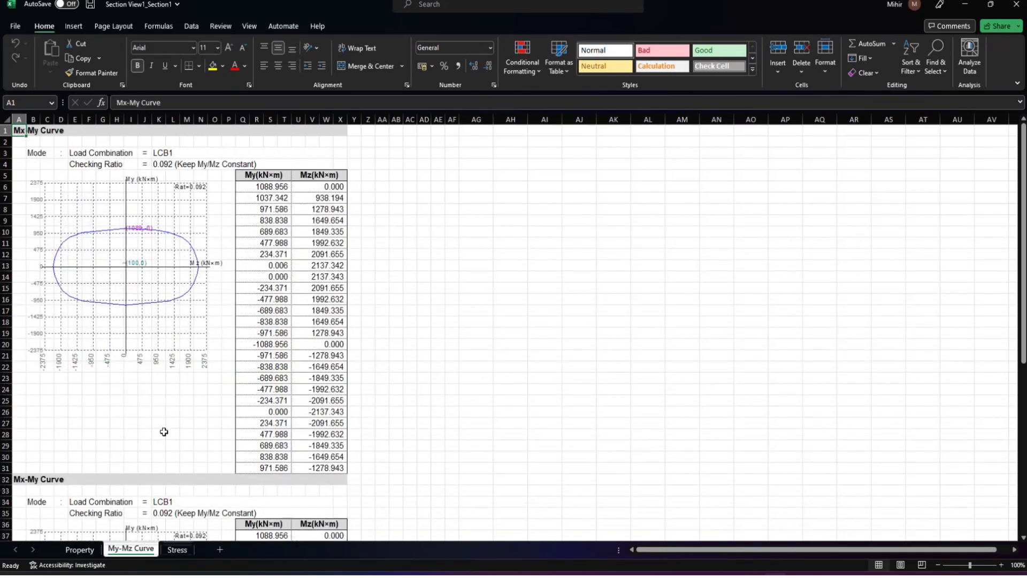
{"action": "scroll", "coordinate": [171, 384], "scroll_direction": "down", "scroll_amount": 2}
{"action": "scroll", "coordinate": [170, 384], "scroll_direction": "down", "scroll_amount": 13}
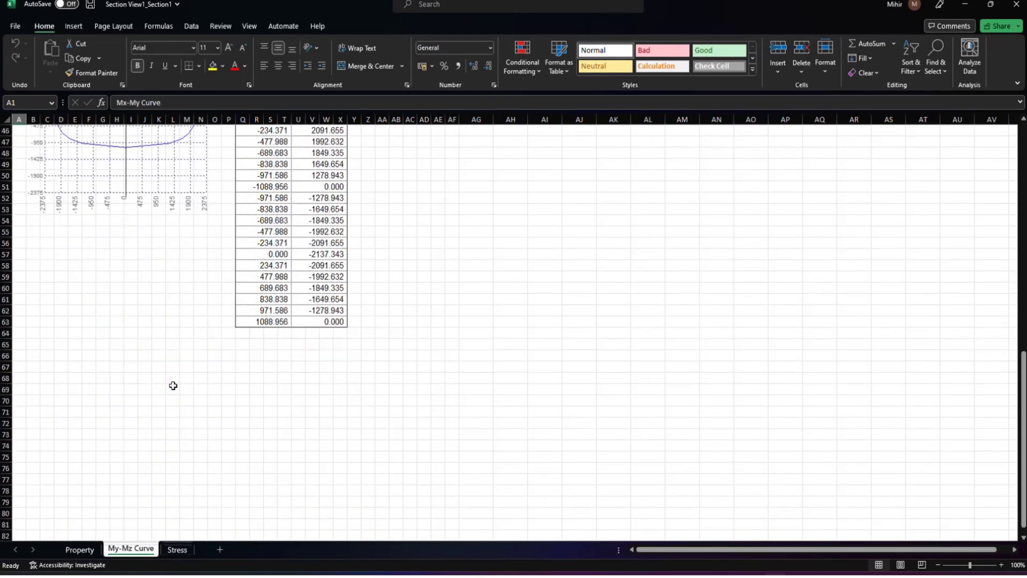
{"action": "scroll", "coordinate": [171, 384], "scroll_direction": "up", "scroll_amount": 6}
{"action": "left_click", "coordinate": [177, 549]}
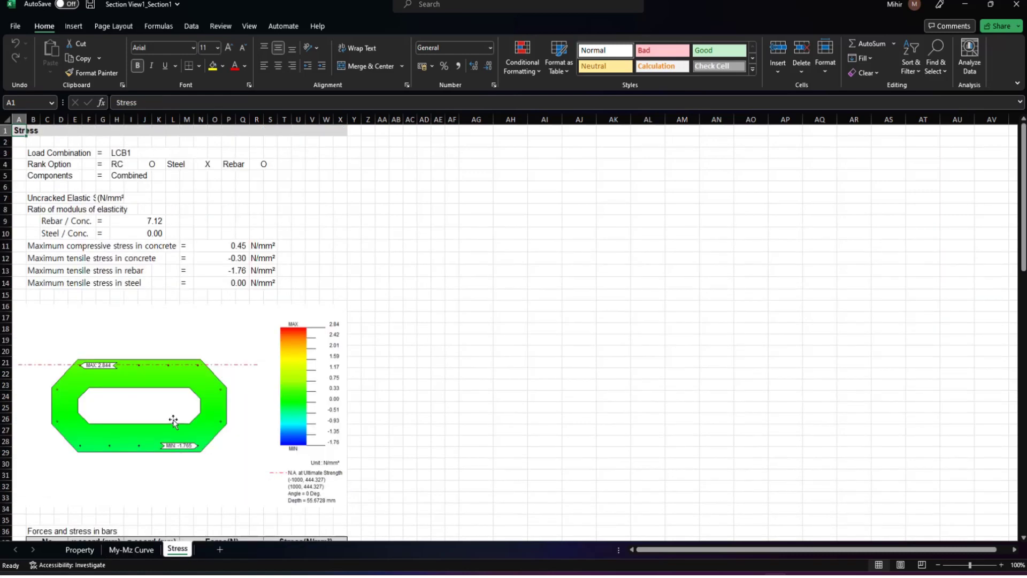
{"action": "scroll", "coordinate": [172, 420], "scroll_direction": "down", "scroll_amount": 6}
{"action": "scroll", "coordinate": [172, 422], "scroll_direction": "down", "scroll_amount": 20}
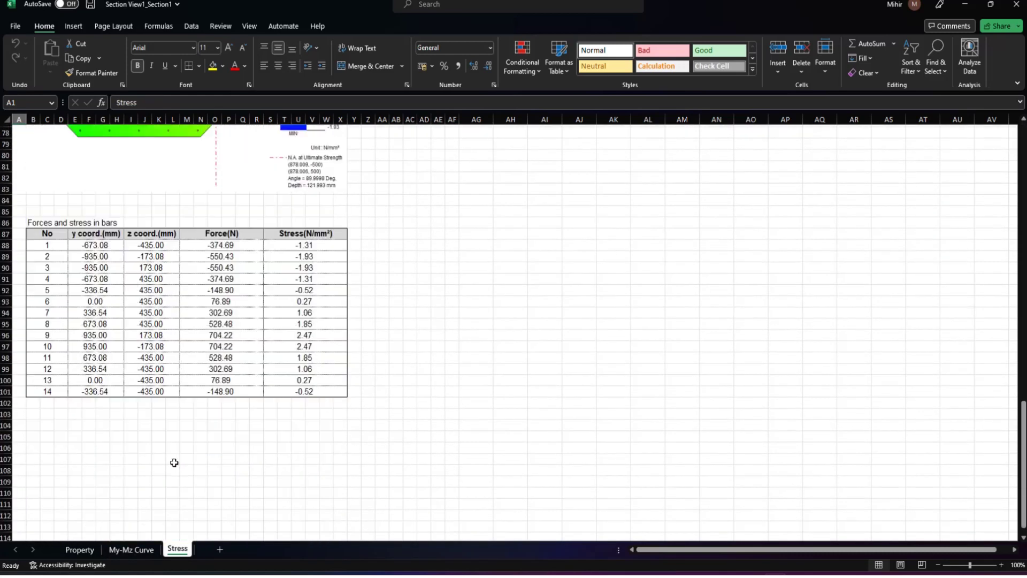
Review the material and section properties on the report's Property sheet, and return to the section designer.
{"action": "left_click", "coordinate": [80, 549]}
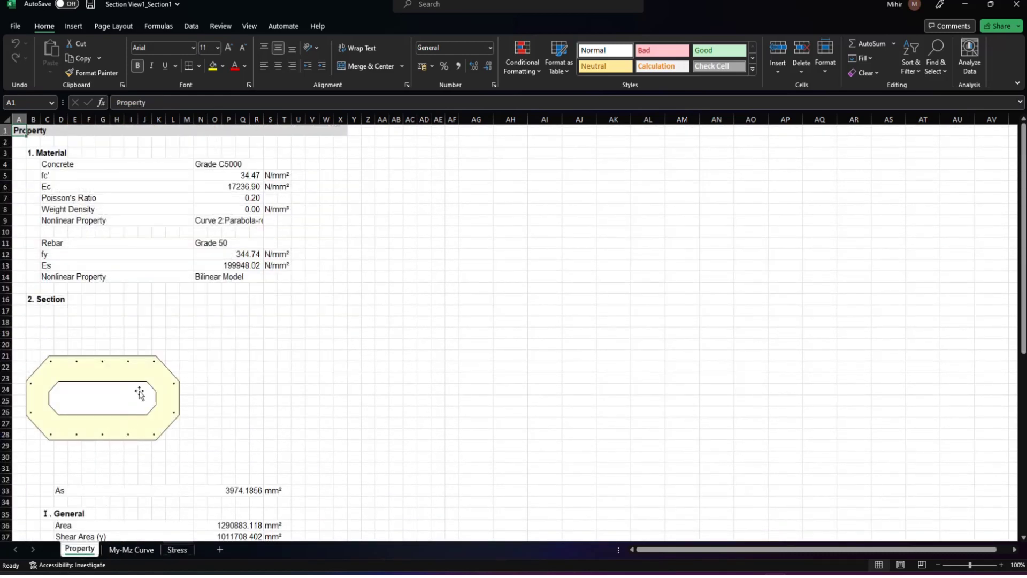
{"action": "scroll", "coordinate": [141, 393], "scroll_direction": "down", "scroll_amount": 9}
{"action": "scroll", "coordinate": [141, 396], "scroll_direction": "down", "scroll_amount": 7}
{"action": "scroll", "coordinate": [142, 401], "scroll_direction": "up", "scroll_amount": 13}
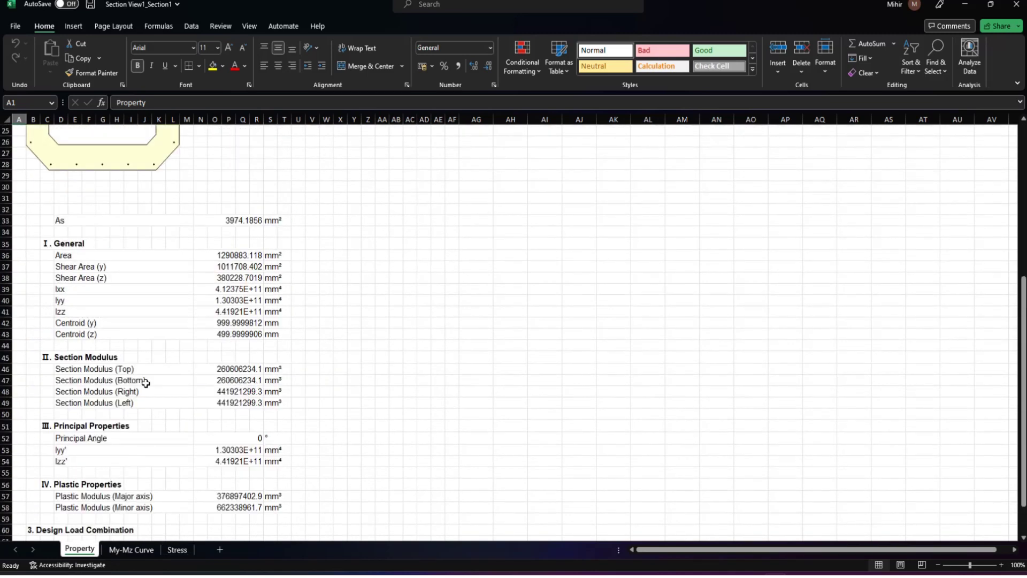
{"action": "left_click", "coordinate": [1016, 4]}
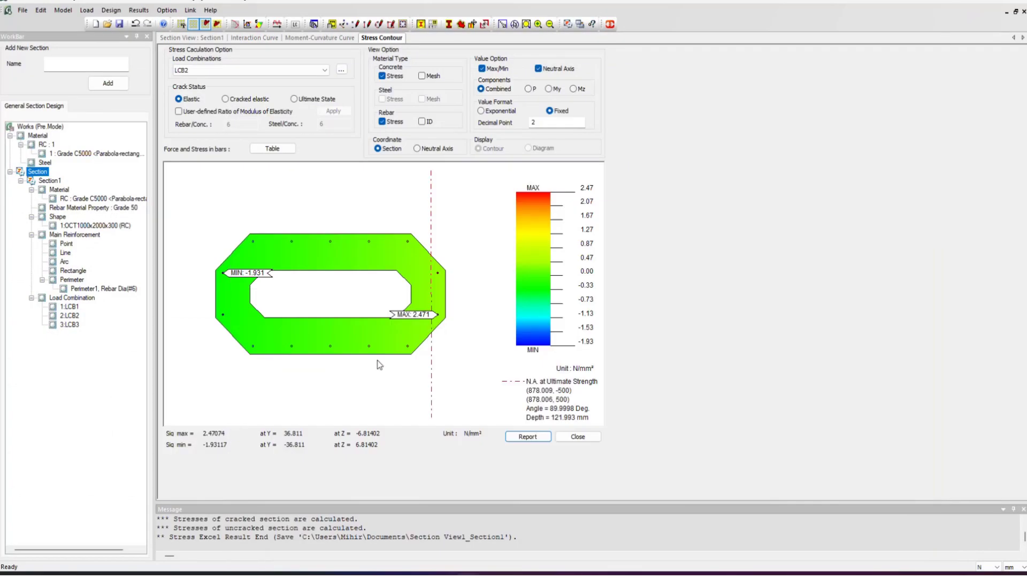
Generate an Excel report of the 3D interaction curve, accepting Section View1_Section1_bak.xlsx as the file.
{"action": "left_click", "coordinate": [245, 38]}
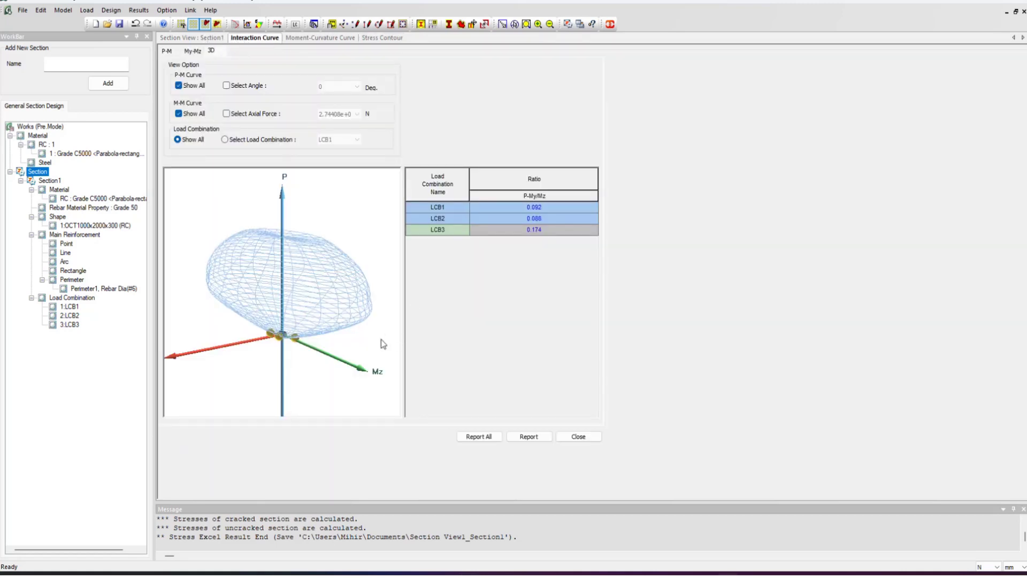
{"action": "left_click", "coordinate": [529, 436]}
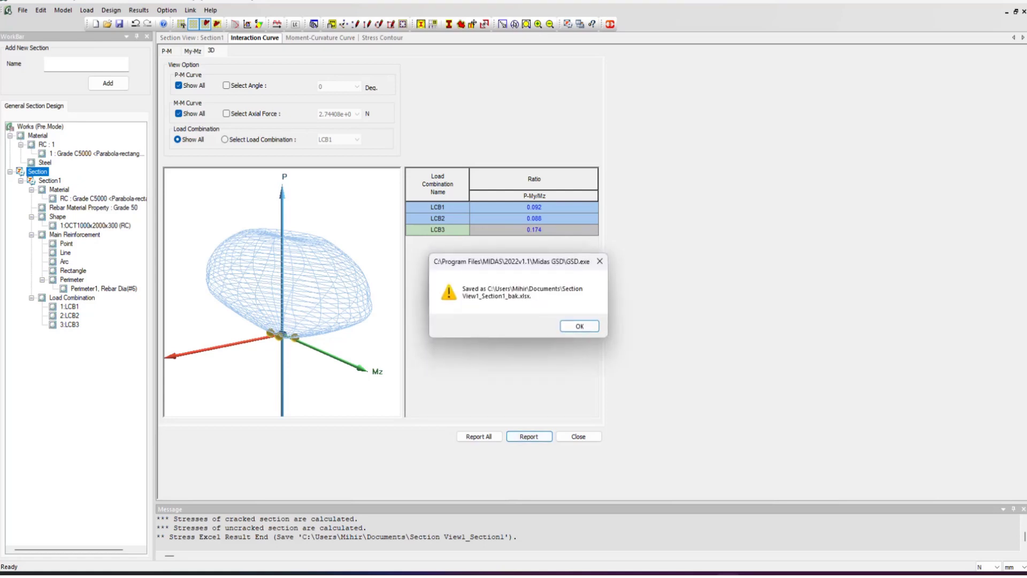
{"action": "left_click", "coordinate": [579, 327]}
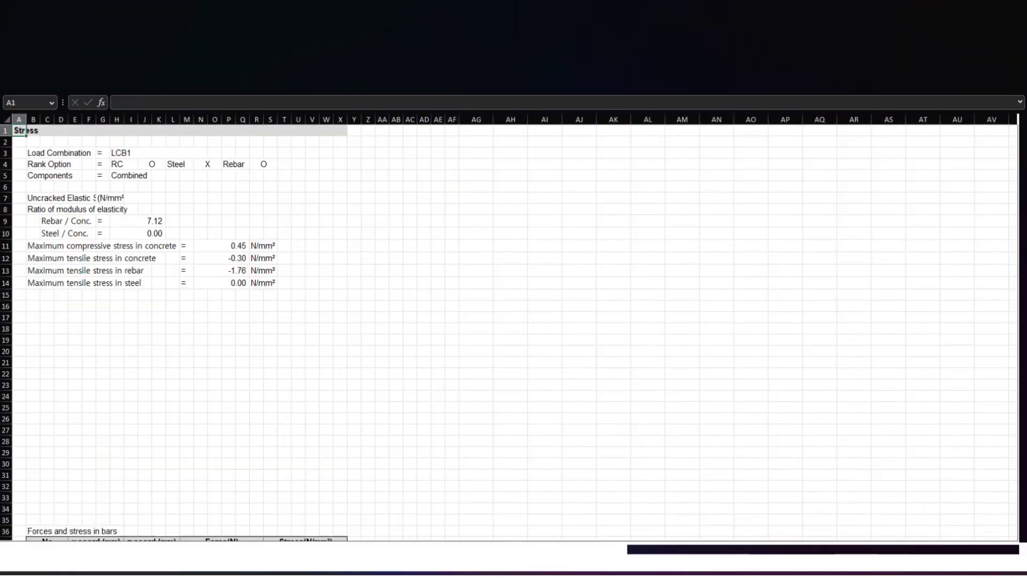
Examine the P-My-Mz Curve, My-Mz Curve, Stress and Property sheets of the new report, and minimize both report workbooks.
{"action": "left_click", "coordinate": [184, 553]}
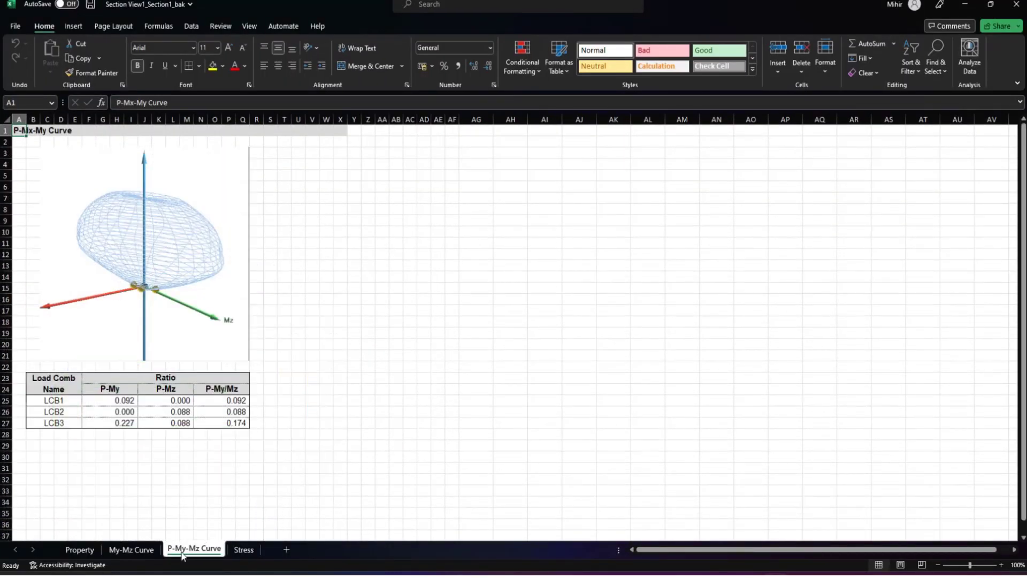
{"action": "left_click", "coordinate": [141, 553]}
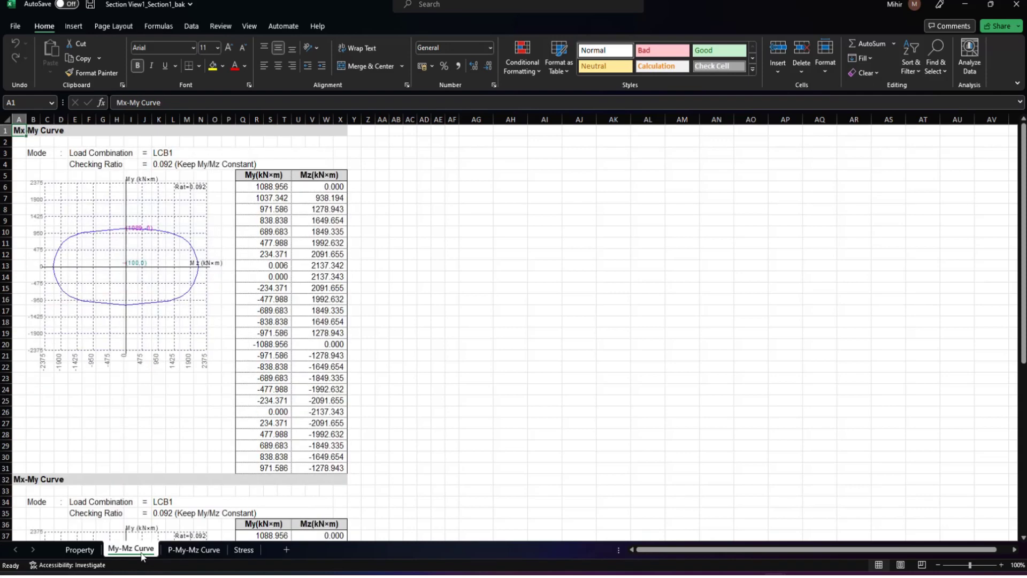
{"action": "scroll", "coordinate": [256, 511], "scroll_direction": "down", "scroll_amount": 1}
{"action": "left_click", "coordinate": [250, 551]}
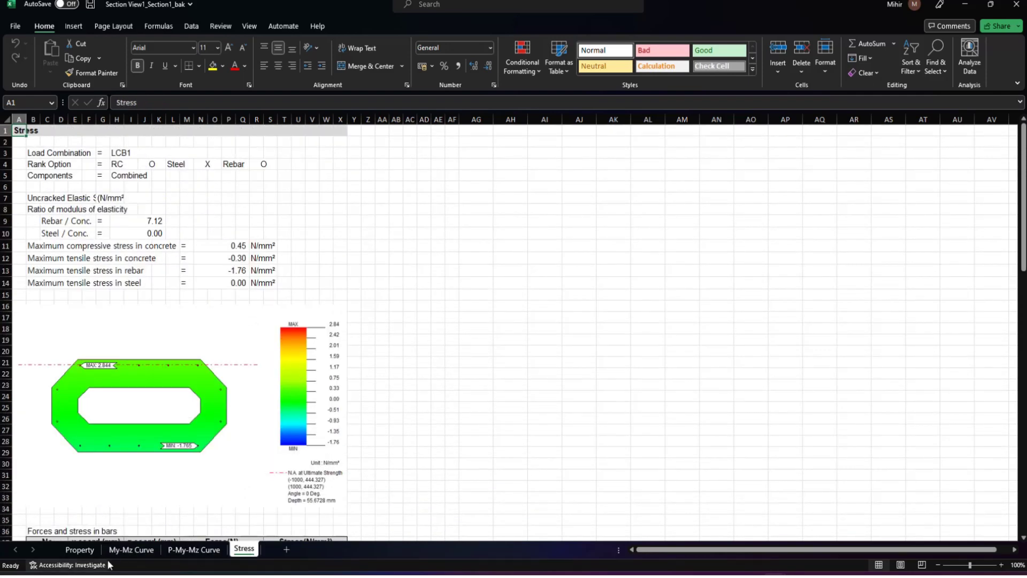
{"action": "left_click", "coordinate": [81, 551]}
{"action": "left_click", "coordinate": [122, 551]}
{"action": "scroll", "coordinate": [192, 484], "scroll_direction": "down", "scroll_amount": 18}
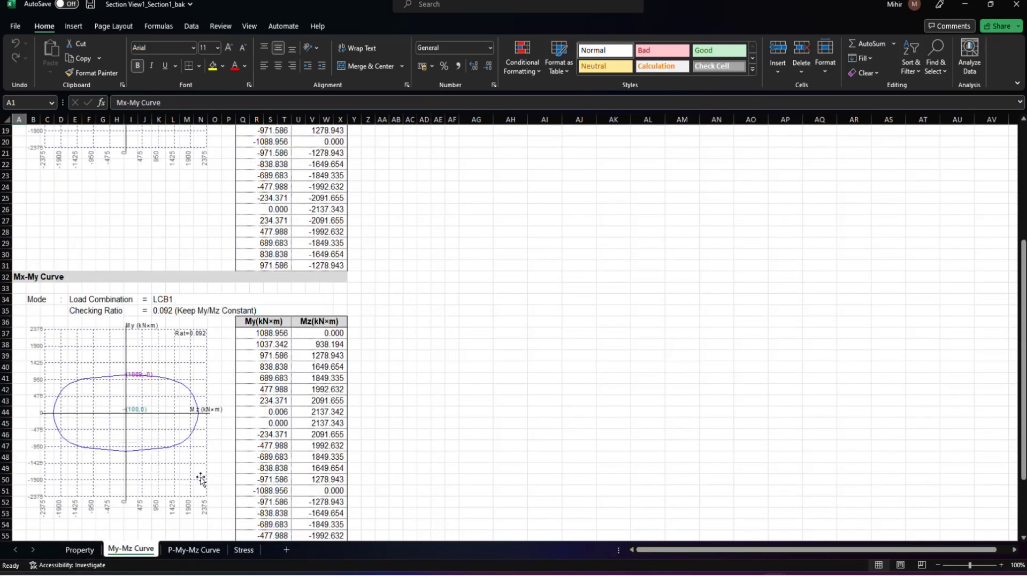
{"action": "scroll", "coordinate": [305, 444], "scroll_direction": "up", "scroll_amount": 5}
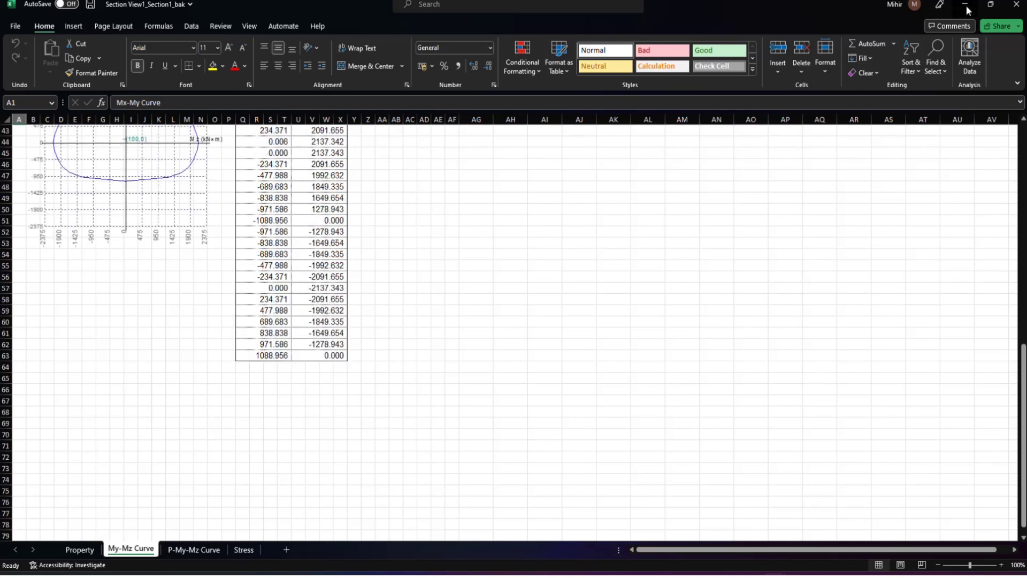
{"action": "left_click", "coordinate": [966, 5]}
{"action": "left_click", "coordinate": [965, 6]}
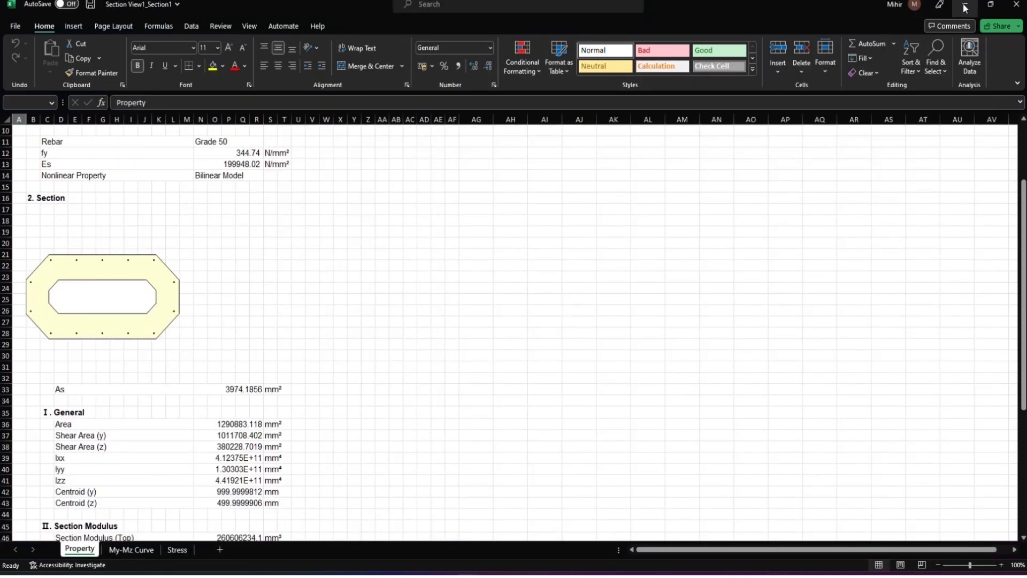
Revisit the moment-curvature curve and stress contour of Section1, and bring its section view to the front.
{"action": "left_click", "coordinate": [301, 39]}
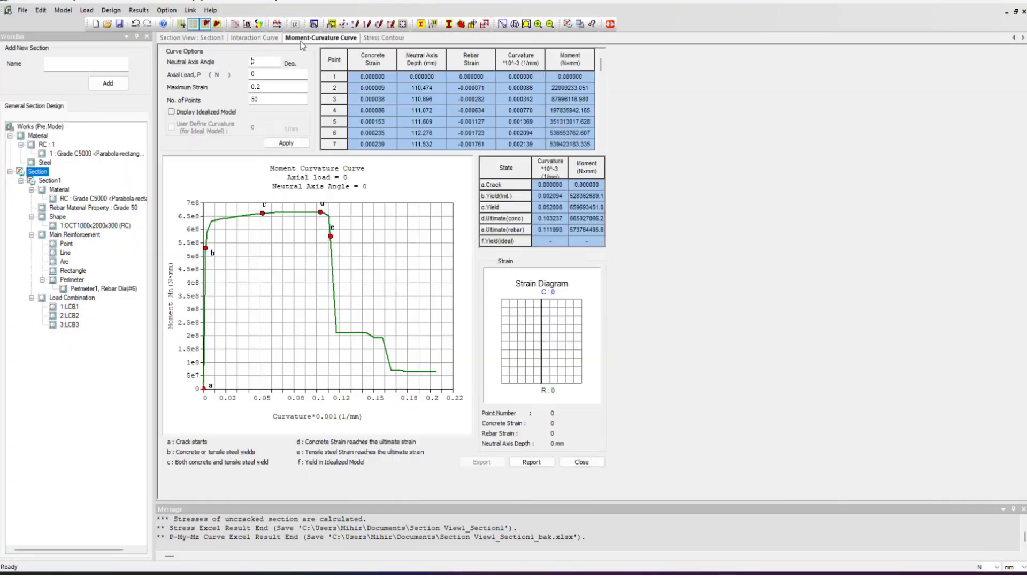
{"action": "left_click", "coordinate": [380, 39]}
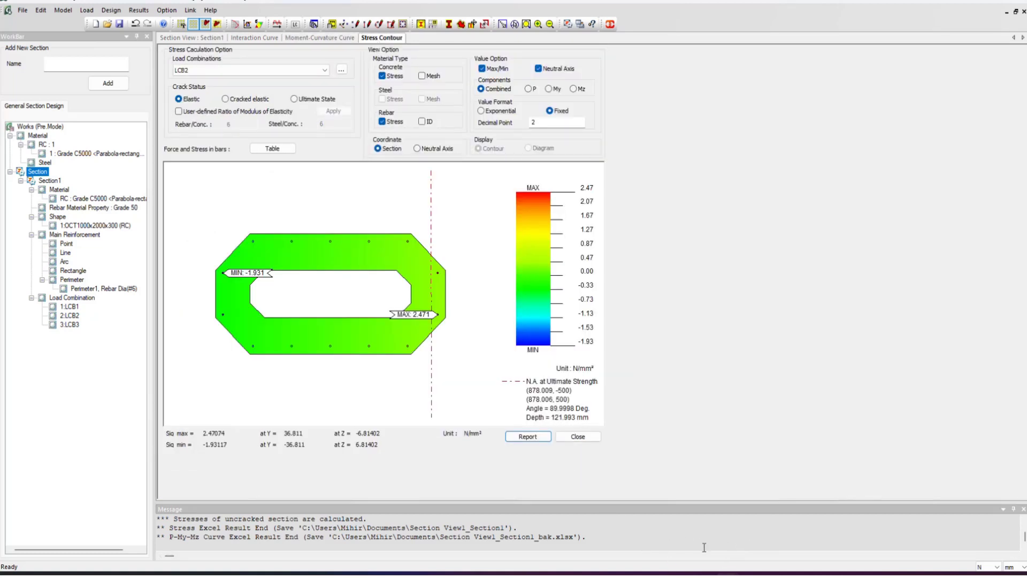
{"action": "left_click", "coordinate": [1006, 15]}
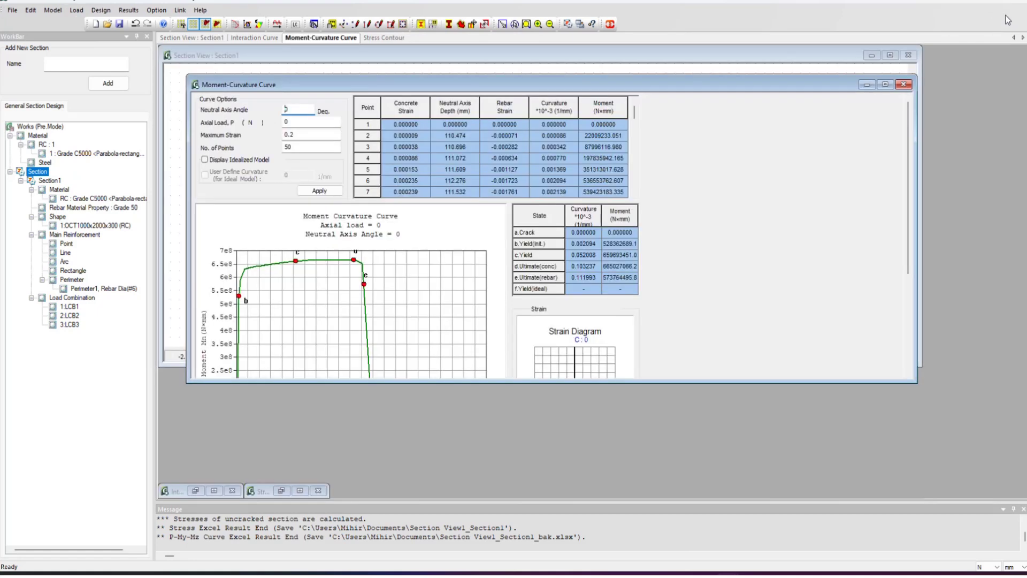
{"action": "left_click", "coordinate": [187, 57]}
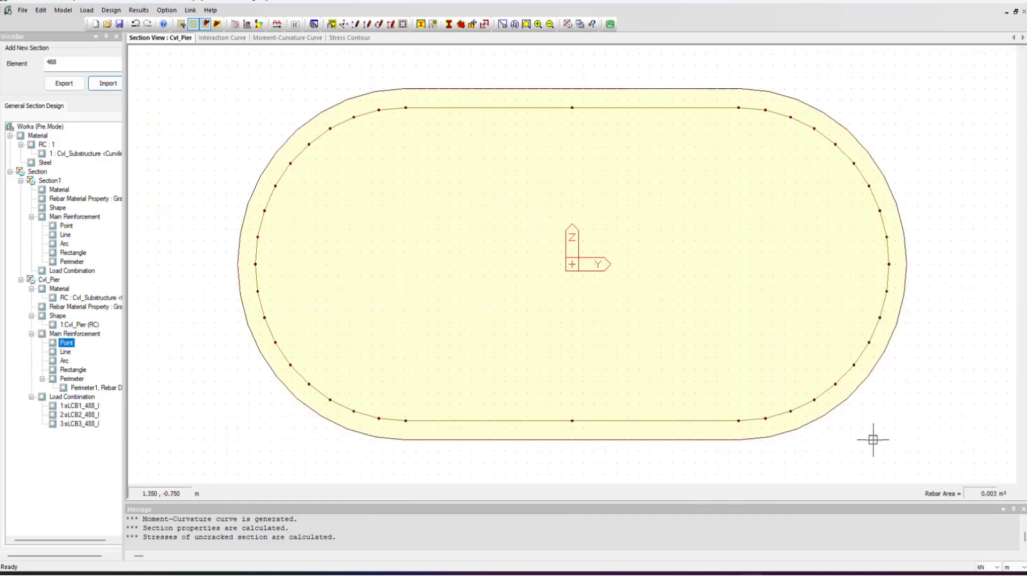
Review the interaction curves, moment-curvature curve and stress contour of the Cvl_Pier section, and return to its section view.
{"action": "left_click", "coordinate": [222, 38]}
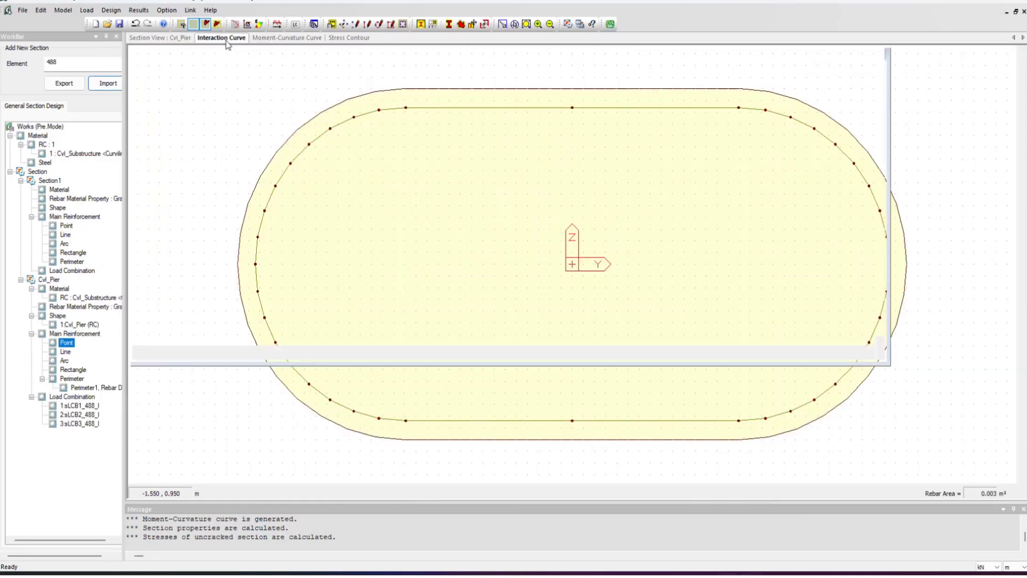
{"action": "left_click", "coordinate": [287, 41]}
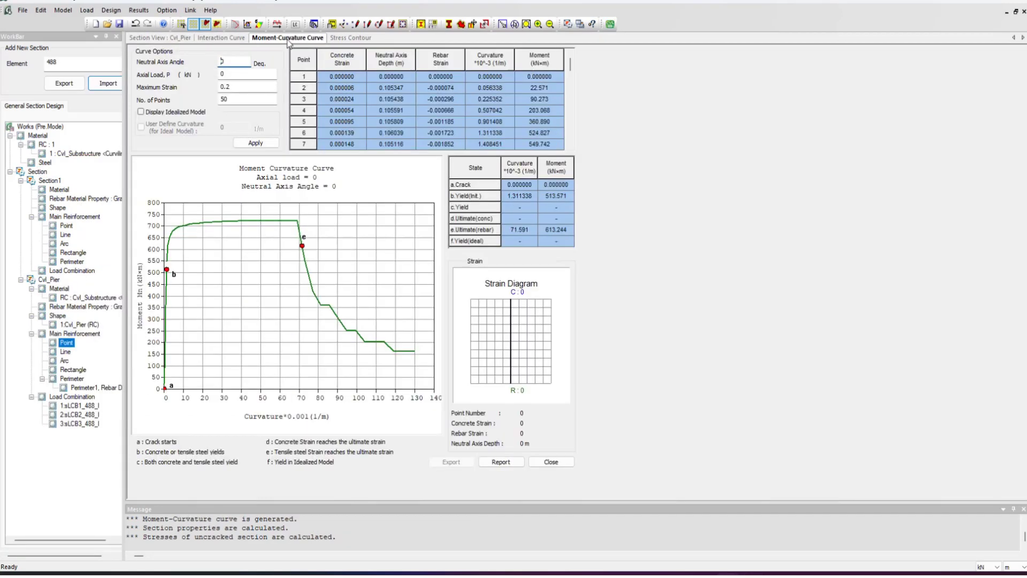
{"action": "left_click", "coordinate": [335, 40]}
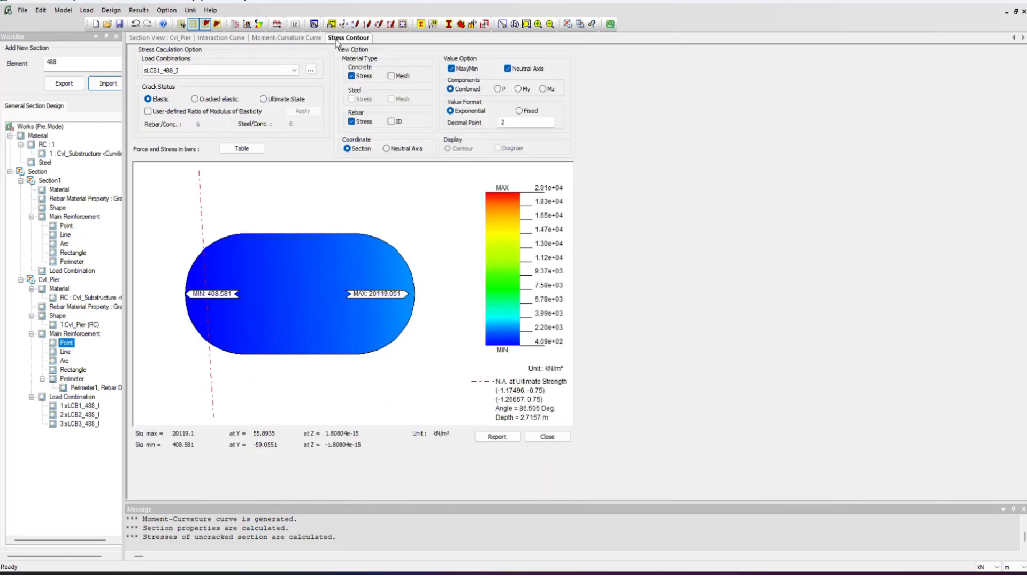
{"action": "left_click", "coordinate": [287, 40]}
{"action": "left_click", "coordinate": [224, 40]}
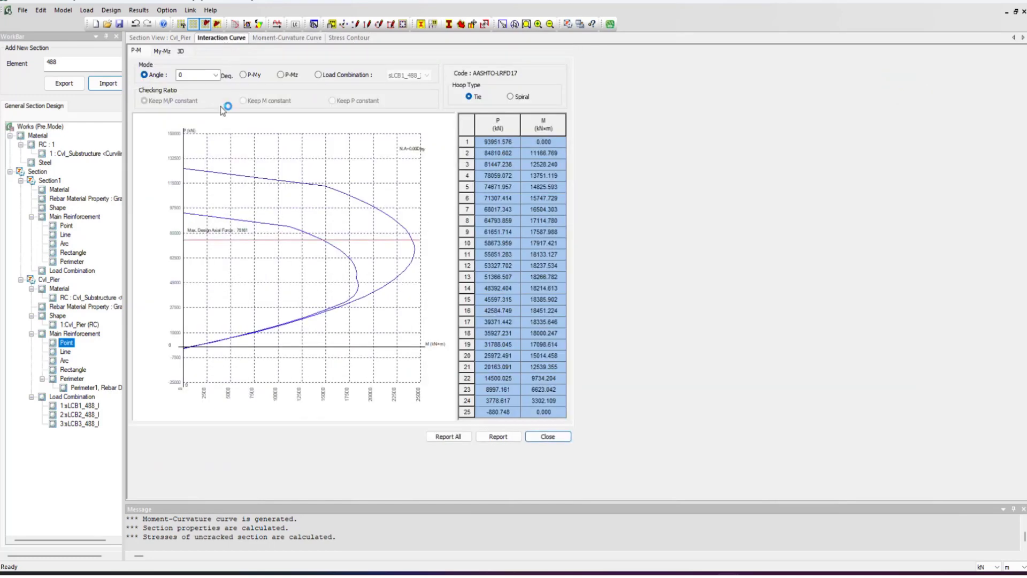
{"action": "left_click", "coordinate": [168, 54]}
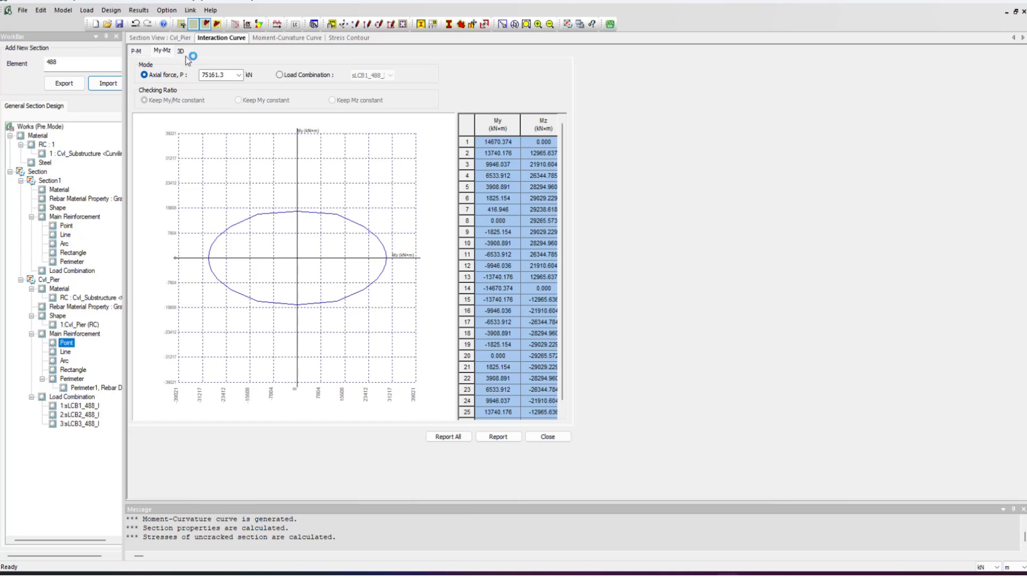
{"action": "left_click", "coordinate": [181, 52]}
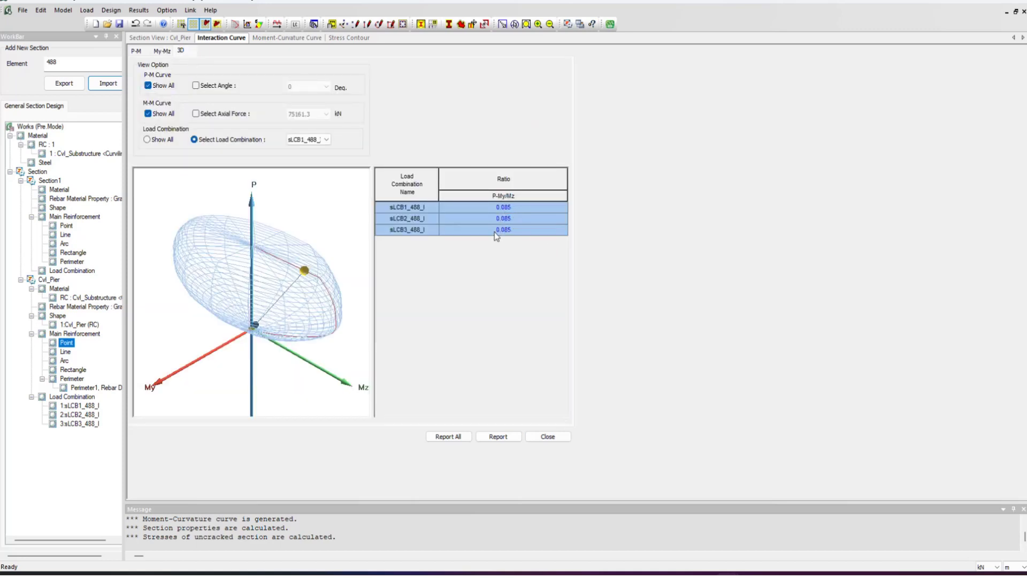
{"action": "left_click", "coordinate": [183, 42]}
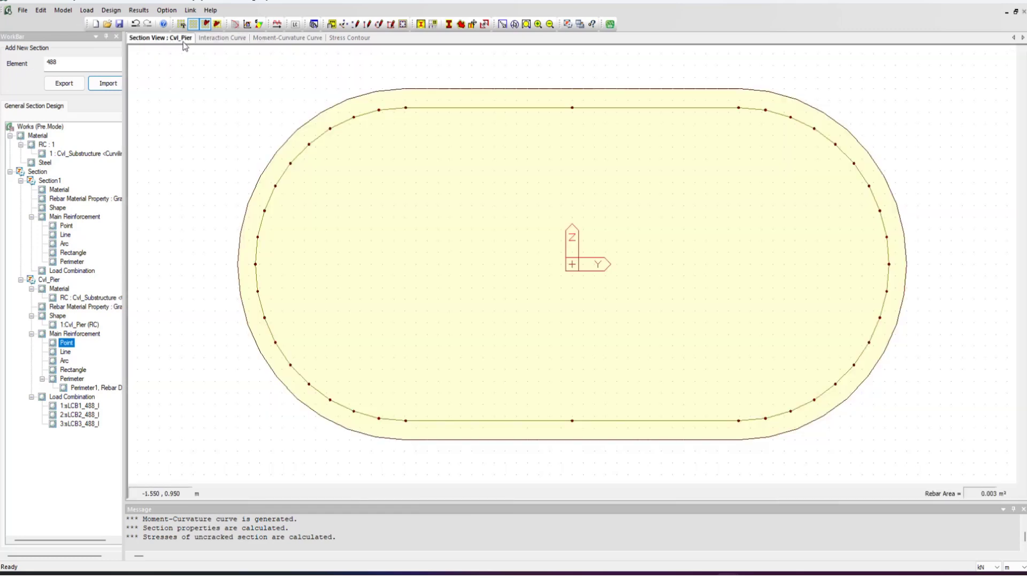